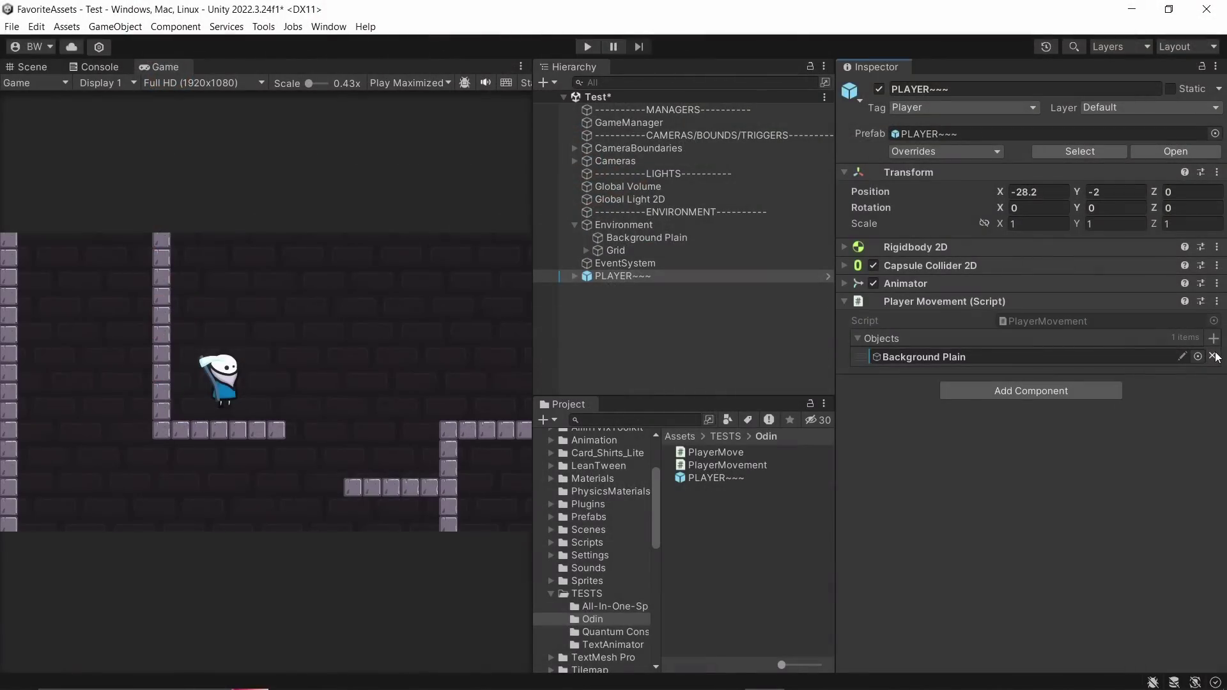
Assign Background Plain as an entry in the Player Movement Objects list.
{"action": "left_click", "coordinate": [1197, 357]}
{"action": "double_click", "coordinate": [838, 405]}
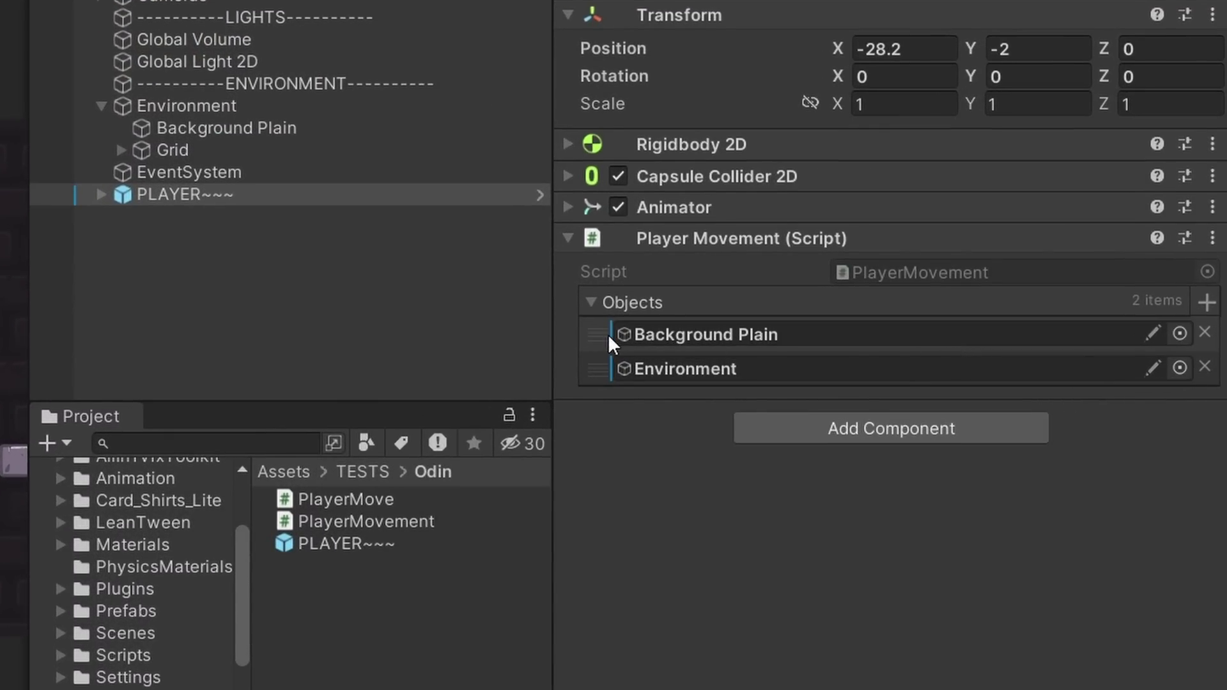
{"action": "mouse_move", "coordinate": [597, 333]}
{"action": "left_mouse_down"}
{"action": "mouse_move", "coordinate": [596, 365]}
{"action": "mouse_move", "coordinate": [597, 340]}
{"action": "left_mouse_up"}
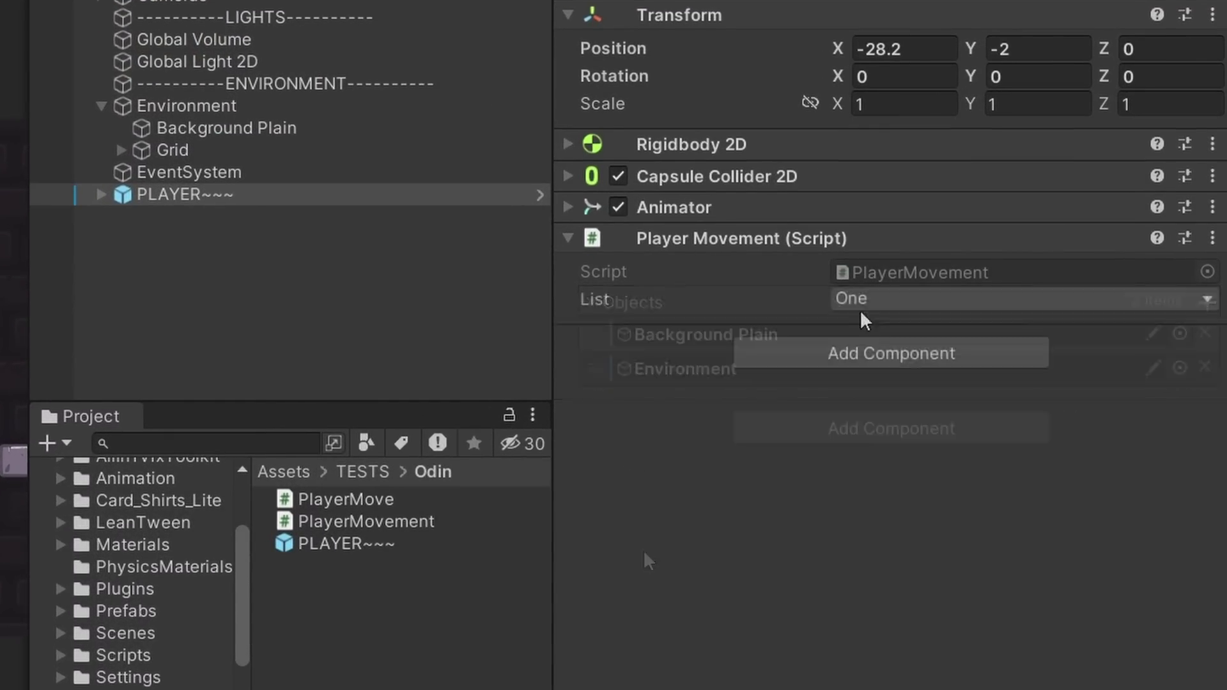
Search the List field's One–Ten options for 'nine', then clear the search.
{"action": "left_click", "coordinate": [861, 301]}
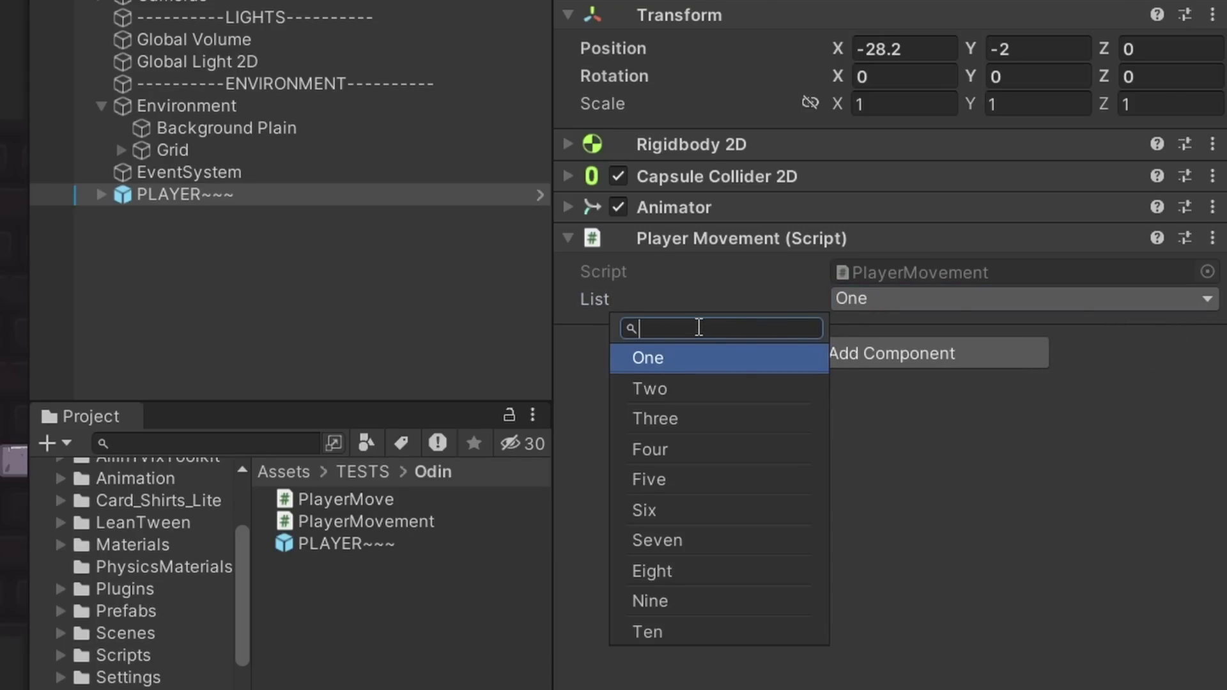
{"action": "type", "text": "nine"}
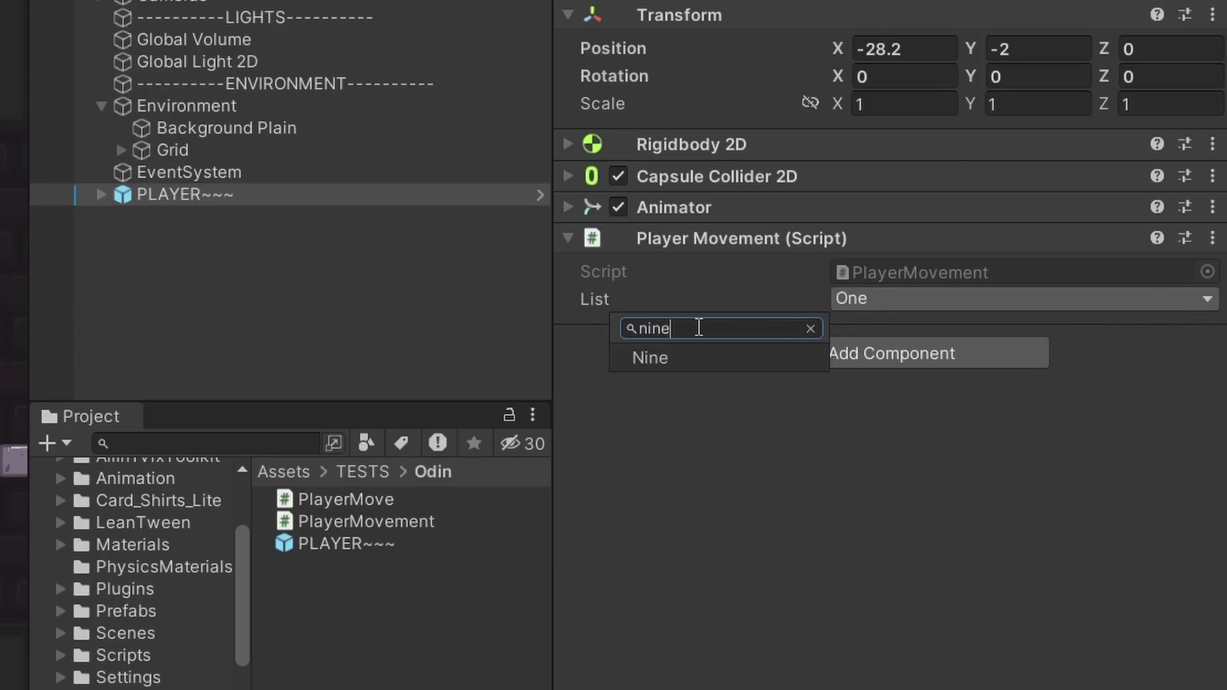
{"action": "key", "text": "BackSpace"}
{"action": "key", "text": "BackSpace"}
{"action": "key", "text": "BackSpace"}
{"action": "key", "text": "BackSpace"}
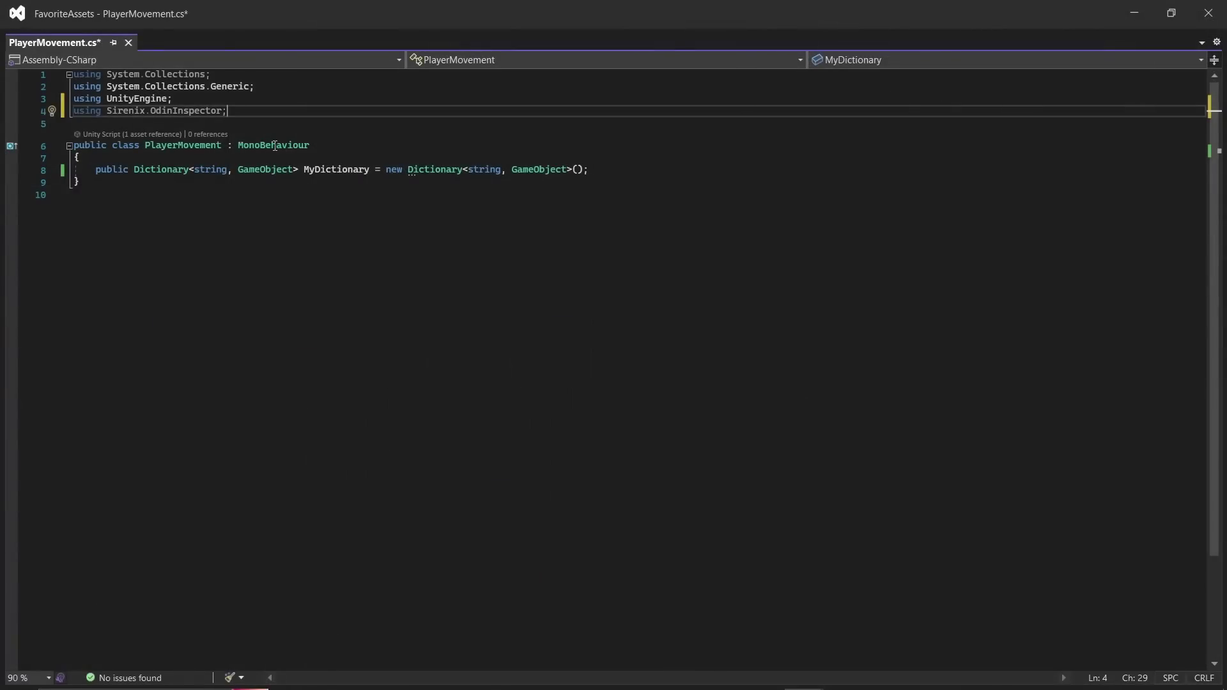
Change PlayerMovement's base class to SerializedMonoBehaviour and save the script.
{"action": "type", "text": "SerializedMonoBehaviour"}
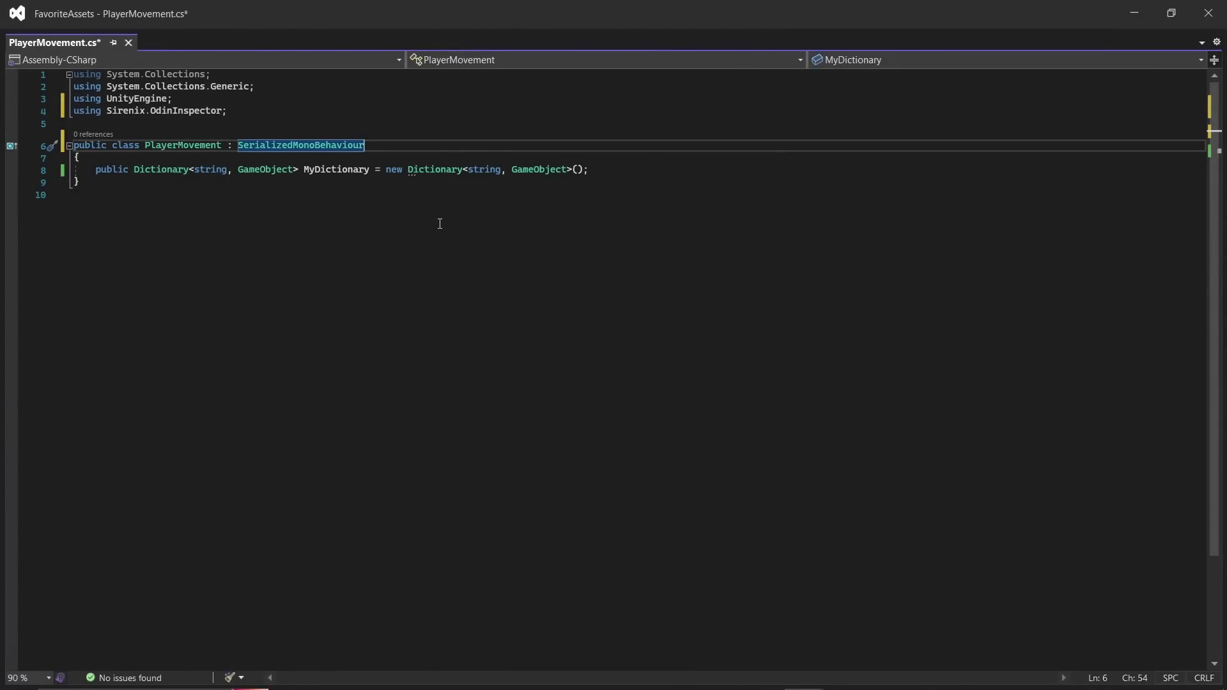
{"action": "key", "text": "ctrl+s"}
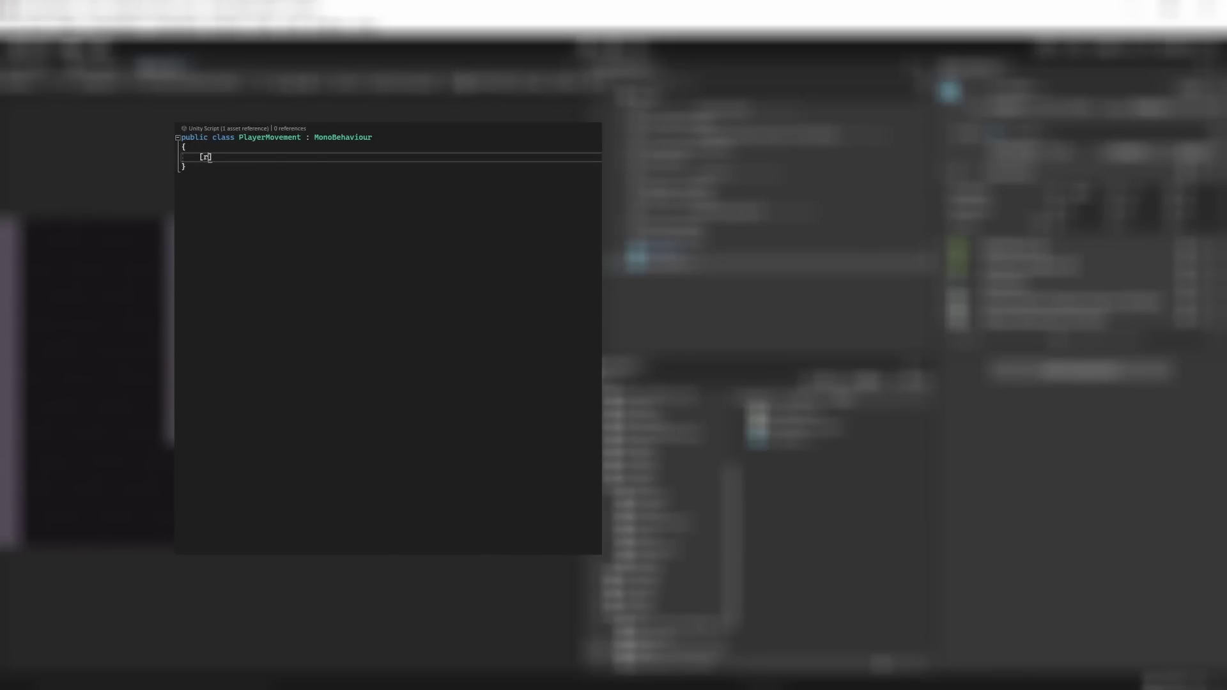
Add a [Required] public Animator Anim field and assign the player's Animator to it.
{"action": "type", "text": "equired]"}
{"action": "key", "text": "Return"}
{"action": "type", "text": "public Animator"}
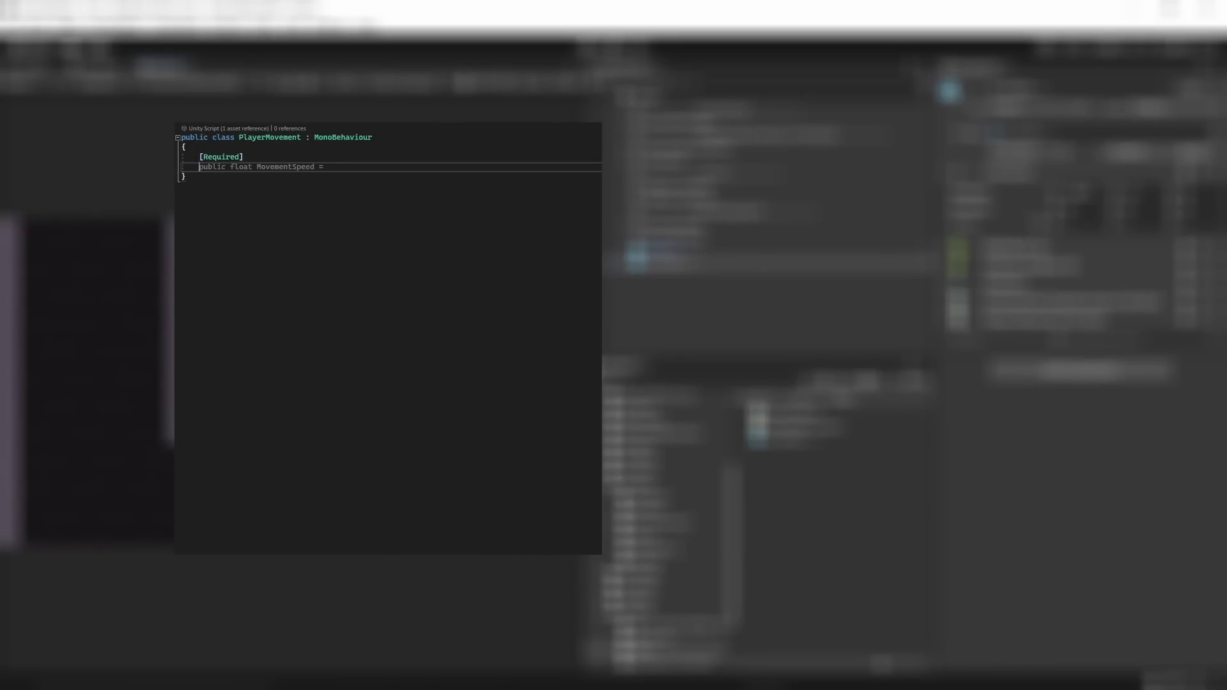
{"action": "type", "text": " Anim;"}
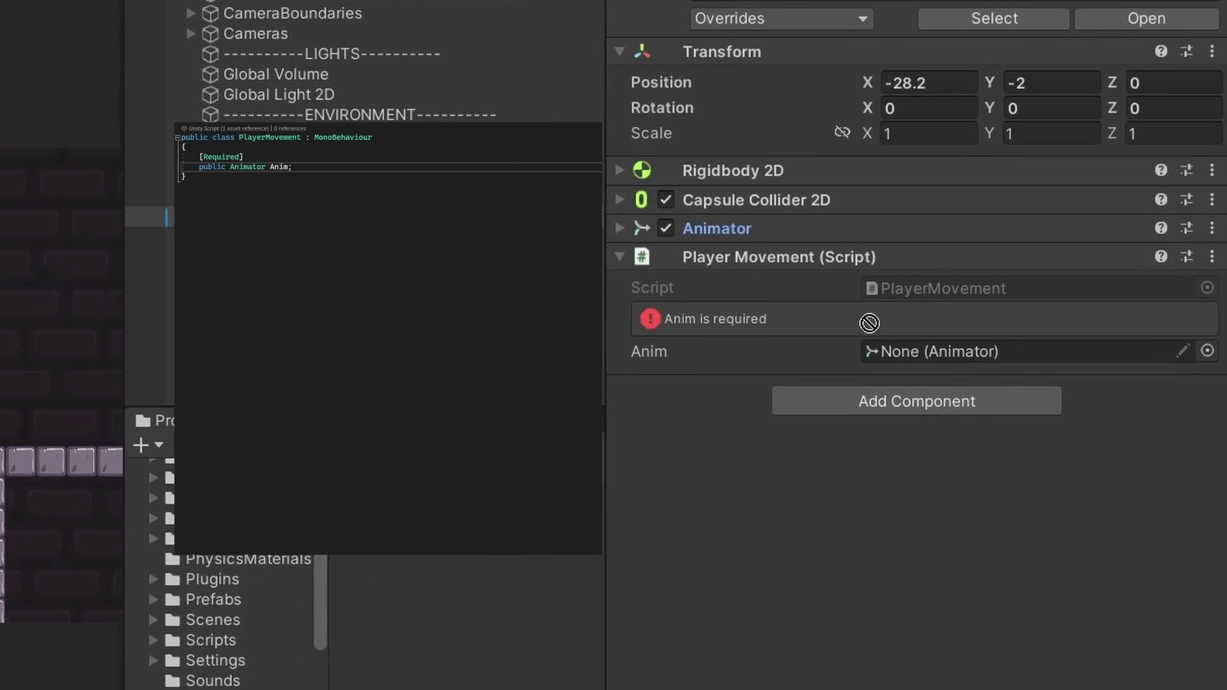
{"action": "left_click_drag", "start_coordinate": [870, 323], "coordinate": [913, 351]}
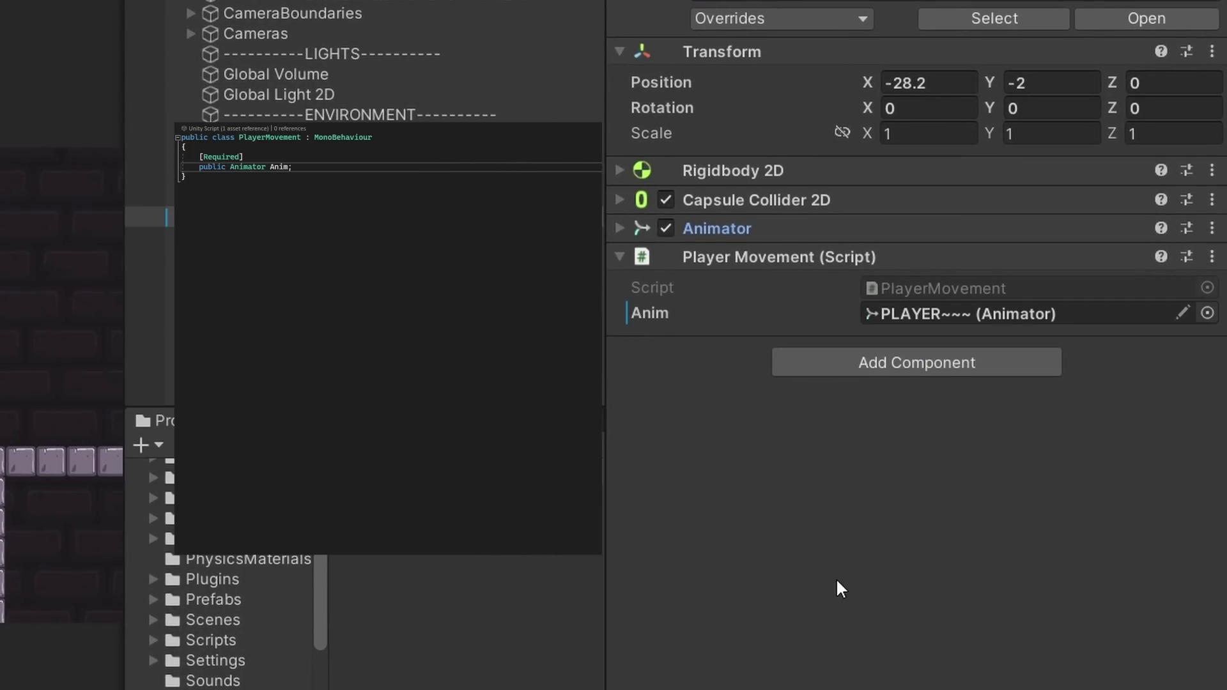
Add WalkSpeed = 5f with MinValue(0f) and red GUIColor "#FF0000".
{"action": "key", "text": "Return"}
{"action": "type", "text": "[MinValue(0f), GUIColor(\"#FF0000\")]"}
{"action": "key", "text": "Return"}
{"action": "type", "text": "public float WalkSpeed = 5f;"}
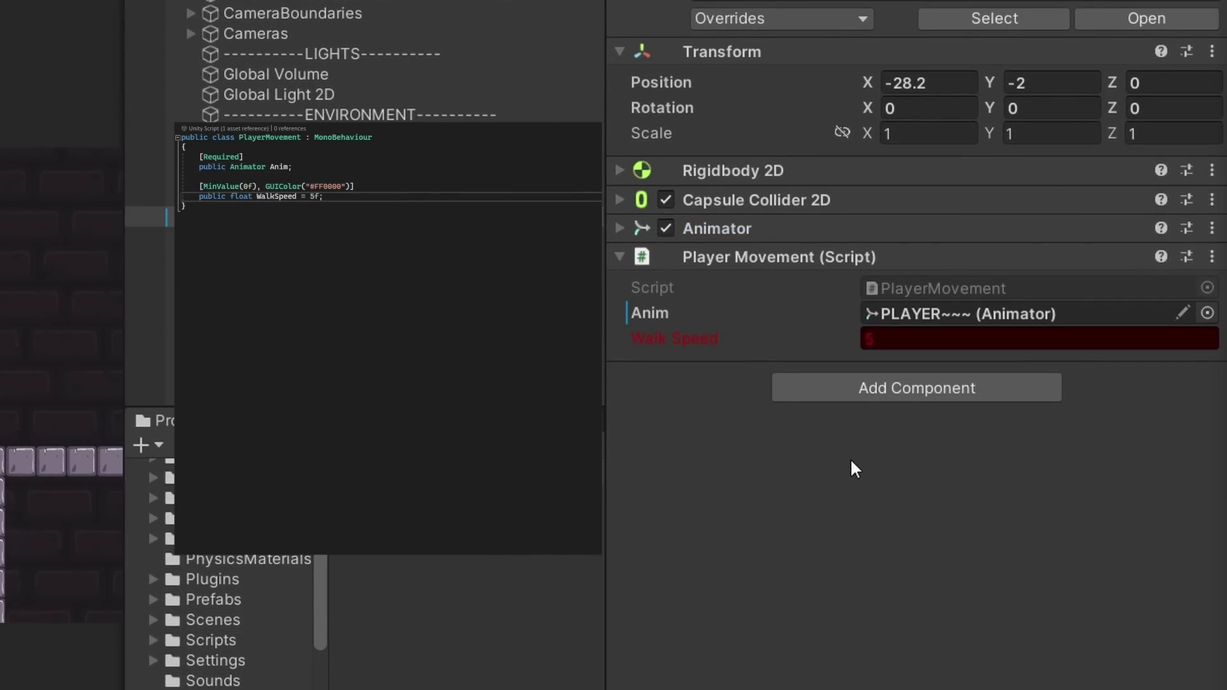
{"action": "key", "text": "Return"}
{"action": "key", "text": "Return"}
Group WalkAcceleration 10f and WalkDeceleration 15f in RunGroup with m/s suffix, label width 110.
{"action": "type", "text": "[HorizontalGroup(\"RunGroup\")]"}
{"action": "key", "text": "Return"}
{"action": "type", "text": "public float WalkAcceleration = 10f;"}
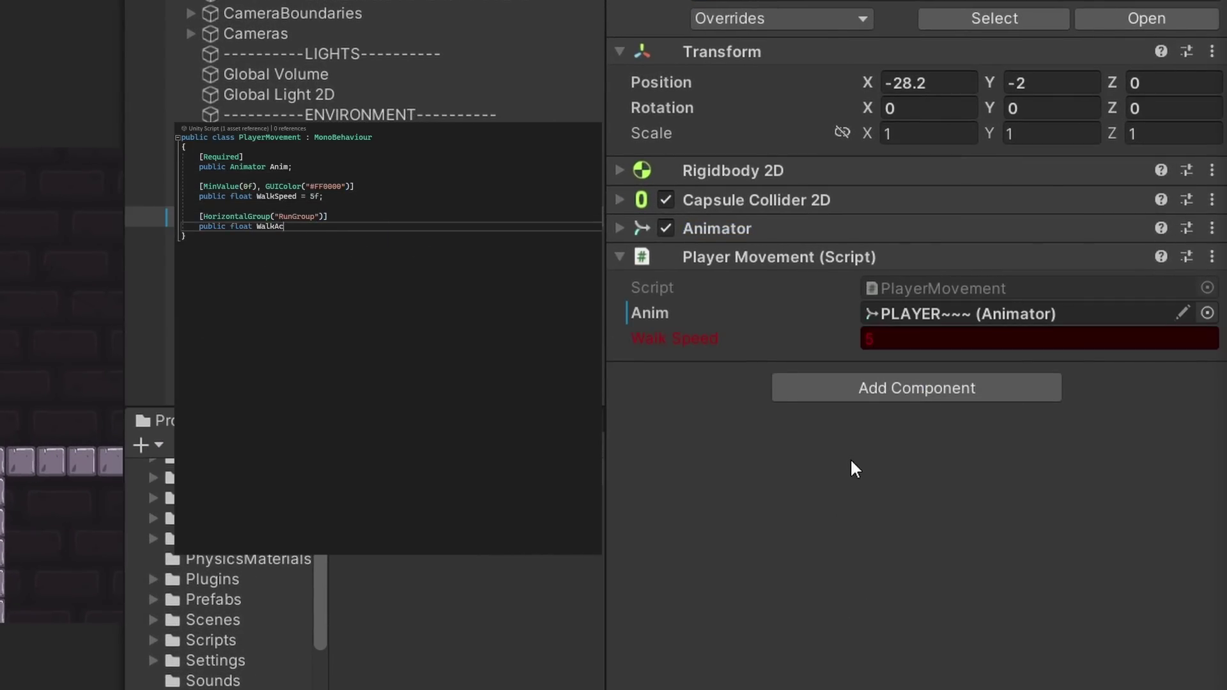
{"action": "key", "text": "Return"}
{"action": "key", "text": "Return"}
{"action": "type", "text": "[HorizontalGroup(\"RunGroup\")]"}
{"action": "key", "text": "Return"}
{"action": "type", "text": "public float WalkDeceleration = 15f;, SuffixLabel(\"m/s\"), LabelWidth(110)"}
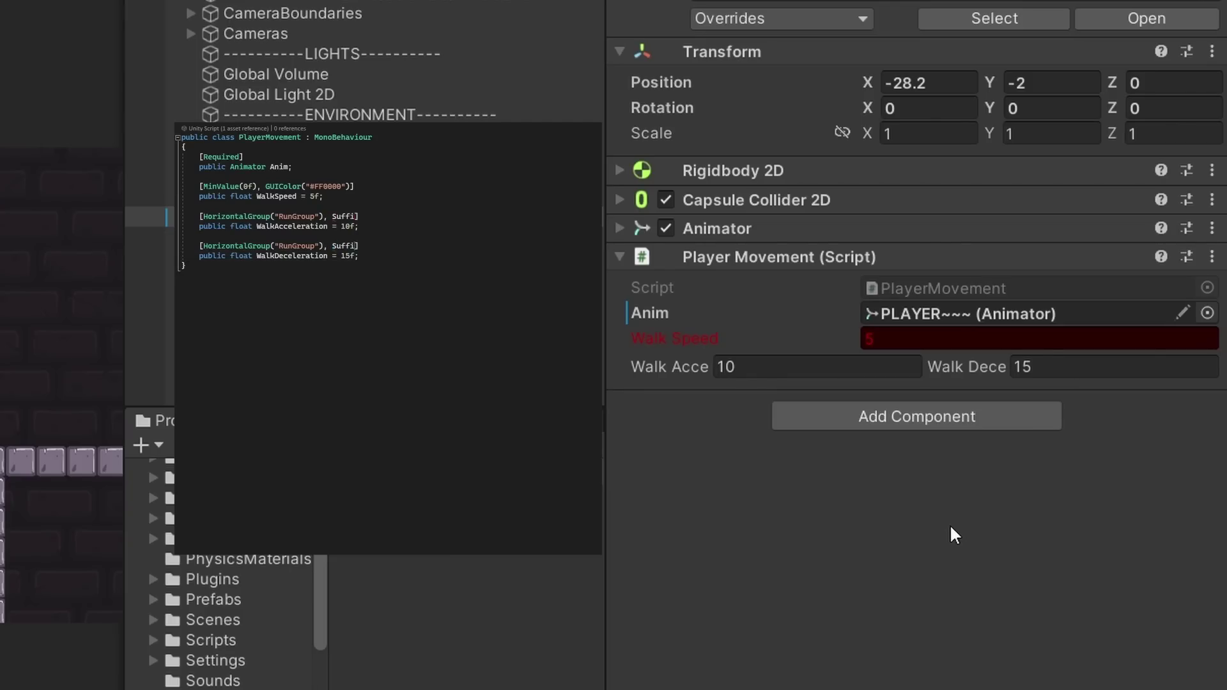
{"action": "key", "text": "Escape"}
Add CanAirJump and a ShowIf-controlled NumOfAllowedJumps = 2 with range 2–5, testing the toggle.
{"action": "key", "text": "Down"}
{"action": "key", "text": "Down"}
{"action": "key", "text": "Down"}
{"action": "key", "text": "Down"}
{"action": "key", "text": "End"}
{"action": "key", "text": "Return"}
{"action": "key", "text": "Return"}
{"action": "type", "text": "public bool CanAirJump;"}
{"action": "key", "text": "Return"}
{"action": "key", "text": "Return"}
{"action": "type", "text": "[ShowIf(\"CanAirJump\"), Range(2, 5)]"}
{"action": "key", "text": "Return"}
{"action": "type", "text": "public int NumOfAllowedJumps = 2;"}
{"action": "left_click", "coordinate": [869, 395]}
{"action": "left_click", "coordinate": [870, 394]}
{"action": "left_click", "coordinate": [869, 395]}
Add JumpWeight as EnumToggleButtons, try its options, and put it in an unlabeled JumpGroup.
{"action": "key", "text": "Return"}
{"action": "key", "text": "Return"}
{"action": "type", "text": "[EnumToggleButtons]"}
{"action": "key", "text": "Return"}
{"action": "key", "text": "Return"}
{"action": "type", "text": "public JumpType JumpWeight;"}
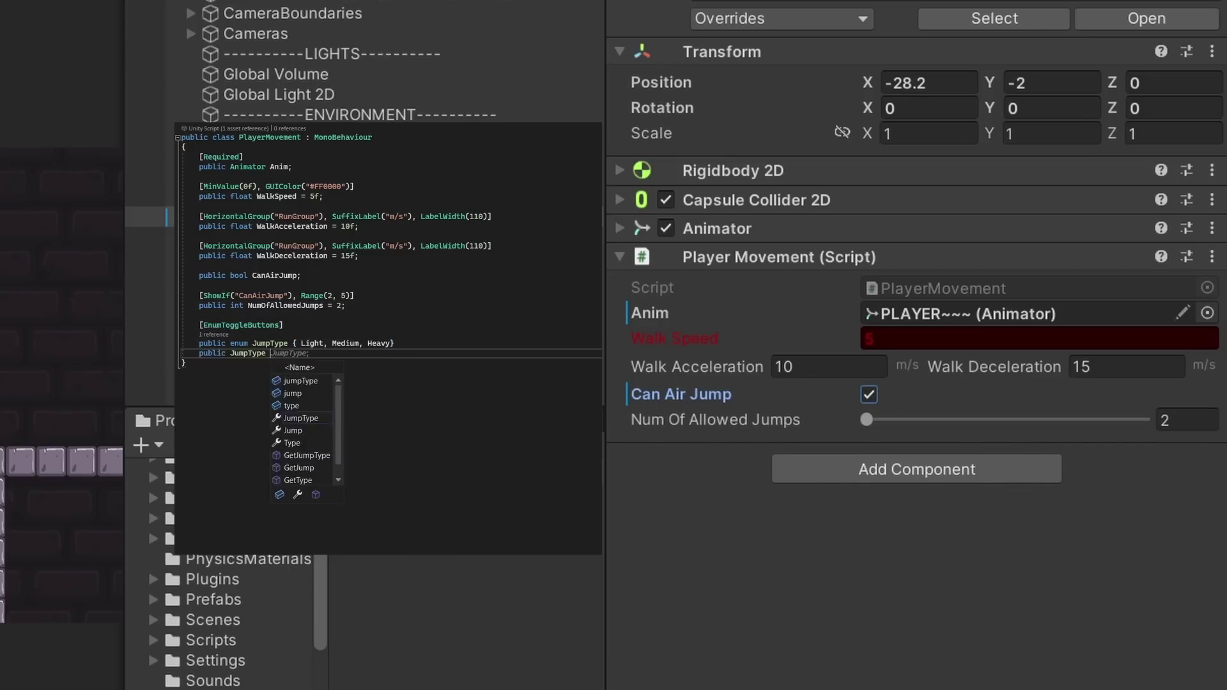
{"action": "left_click", "coordinate": [1061, 446]}
{"action": "left_click", "coordinate": [1062, 445]}
{"action": "left_click", "coordinate": [948, 444]}
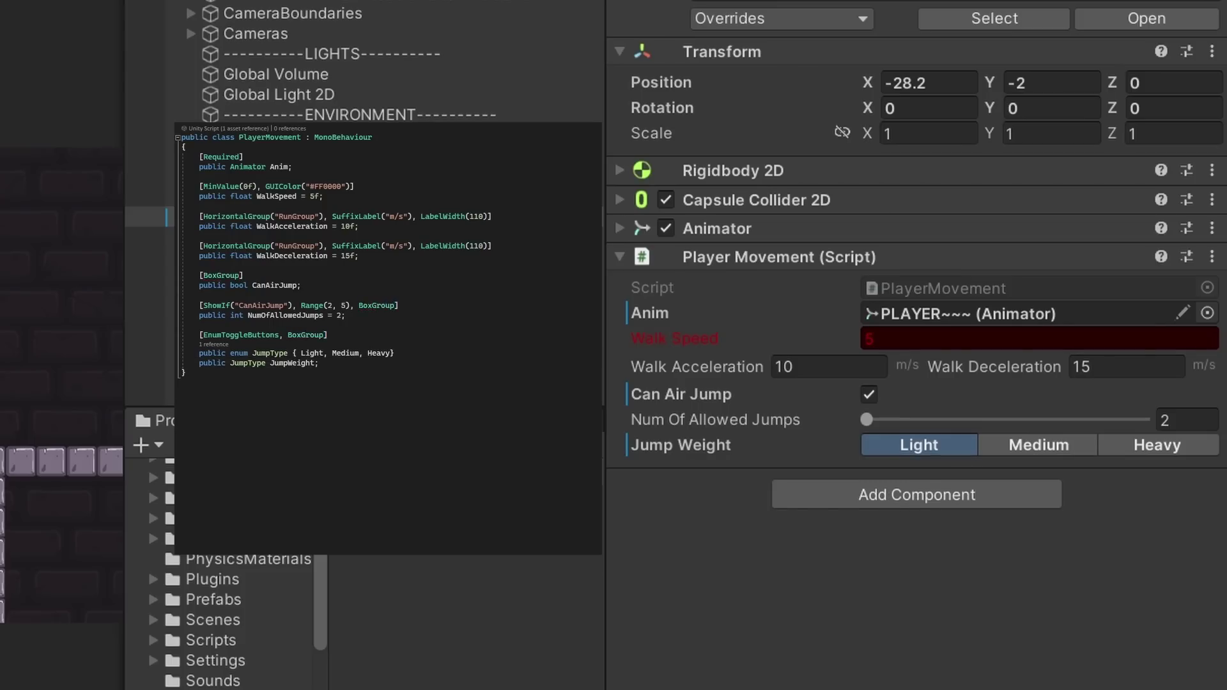
{"action": "type", "text": "(\"JumpGroup\", ShowLabel = false)"}
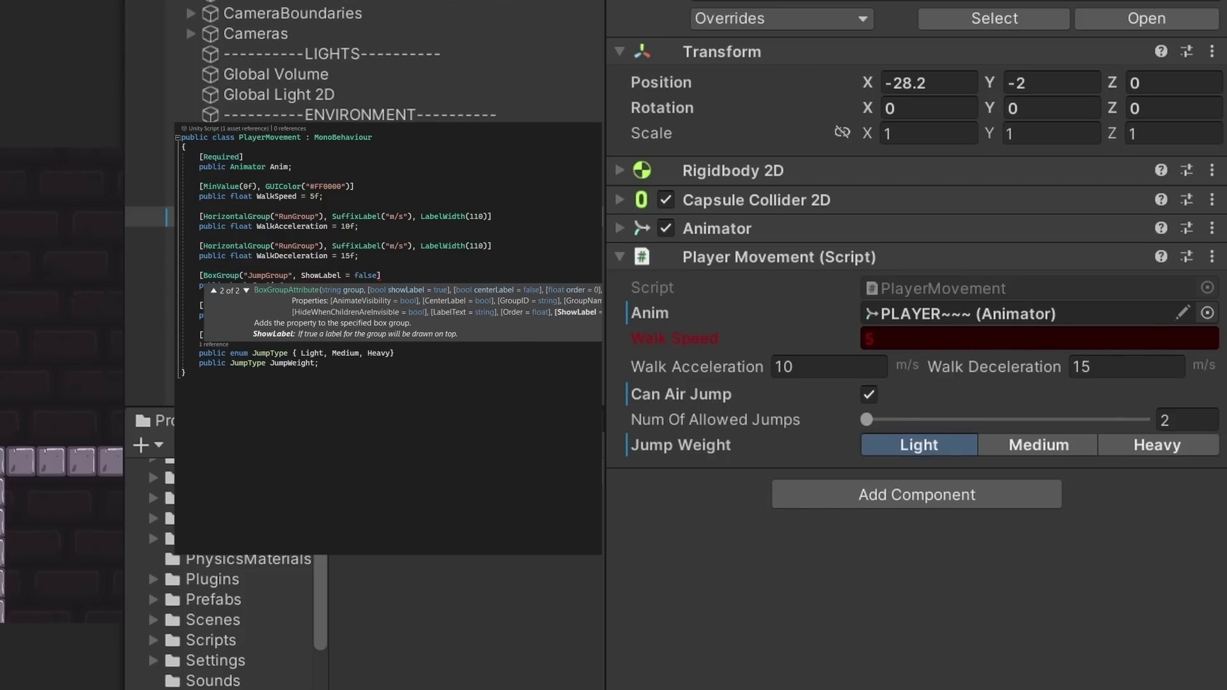
Add a ColorPalette PlayerPalette field and choose the Fall palette.
{"action": "key", "text": "Return"}
{"action": "key", "text": "Return"}
{"action": "type", "text": "[ColorPalette]"}
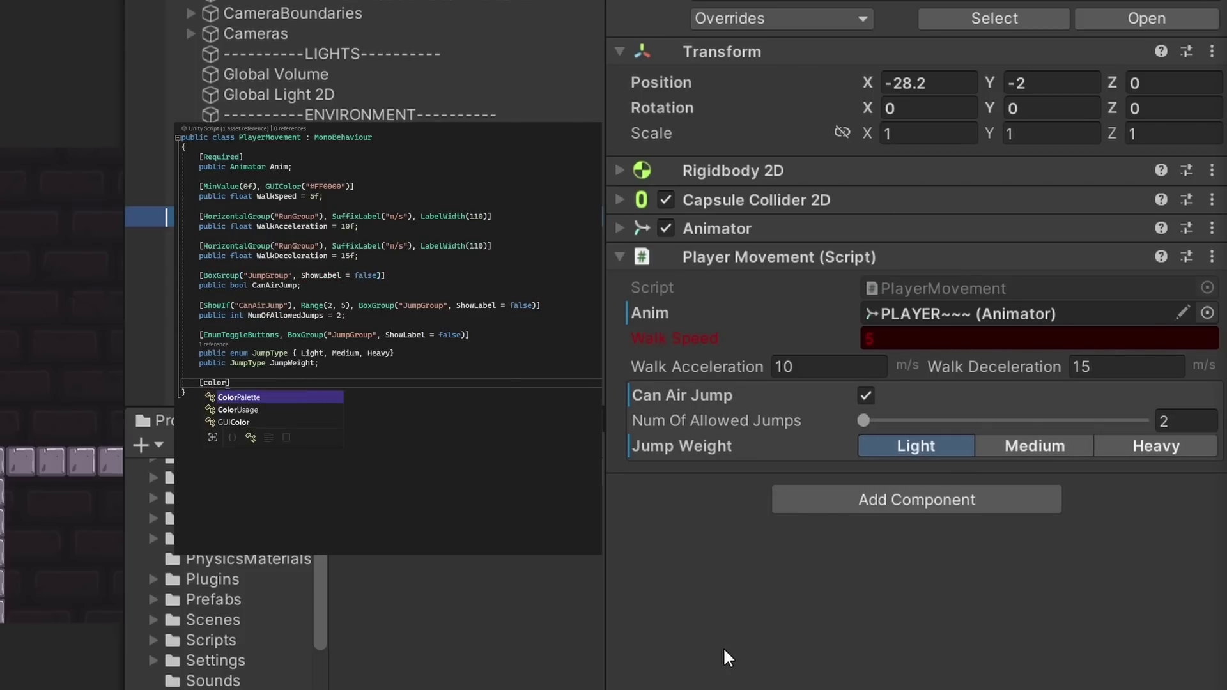
{"action": "key", "text": "Return"}
{"action": "type", "text": "public Color PlayerPalette;"}
{"action": "left_click", "coordinate": [1088, 477]}
{"action": "left_click", "coordinate": [985, 532]}
{"action": "left_click", "coordinate": [1000, 496]}
{"action": "left_click", "coordinate": [1000, 551]}
Add a Required, ChildGameObjectsOnly AudioSource and a JumpSound clip, assigning the child Audio object.
{"action": "key", "text": "Return"}
{"action": "key", "text": "Return"}
{"action": "type", "text": "[Required, ChildGameObjectsOnly]"}
{"action": "key", "text": "Return"}
{"action": "type", "text": "public AudioSource AudioSource;"}
{"action": "key", "text": "Up"}
{"action": "key", "text": "Up"}
{"action": "key", "text": "Return"}
{"action": "type", "text": "public AudioClip JumpSound;"}
{"action": "key", "text": "Return"}
{"action": "key", "text": "Down"}
{"action": "key", "text": "Down"}
{"action": "key", "text": "End"}
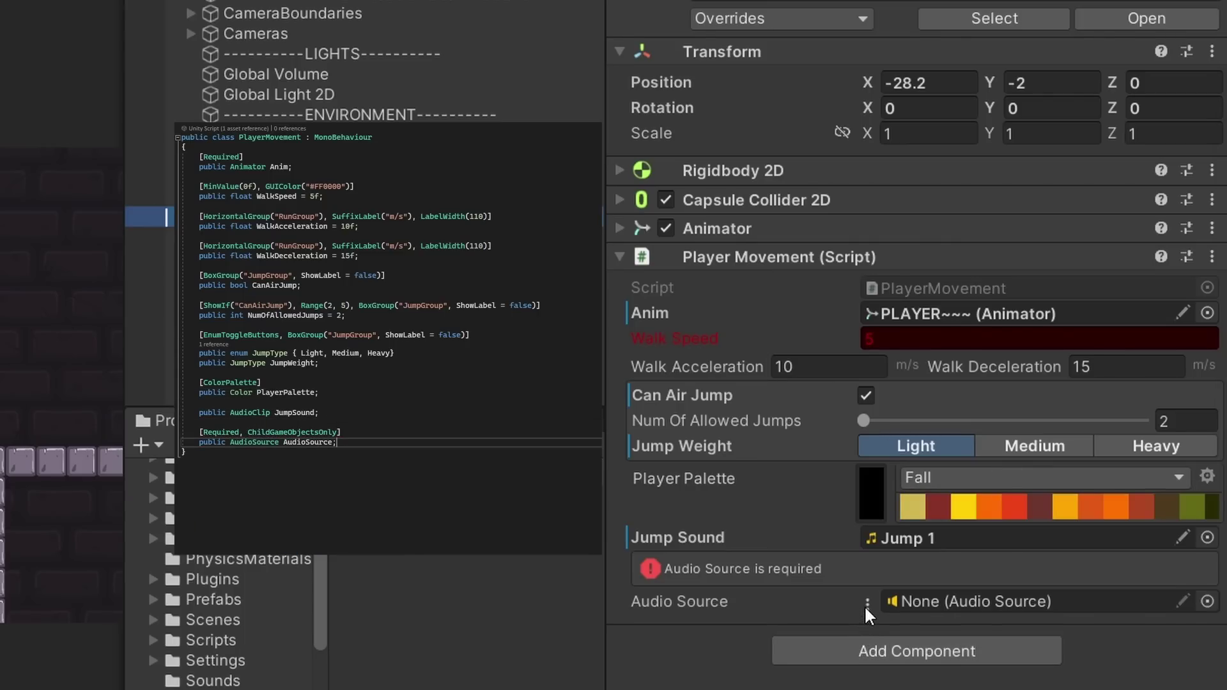
{"action": "left_click", "coordinate": [864, 605]}
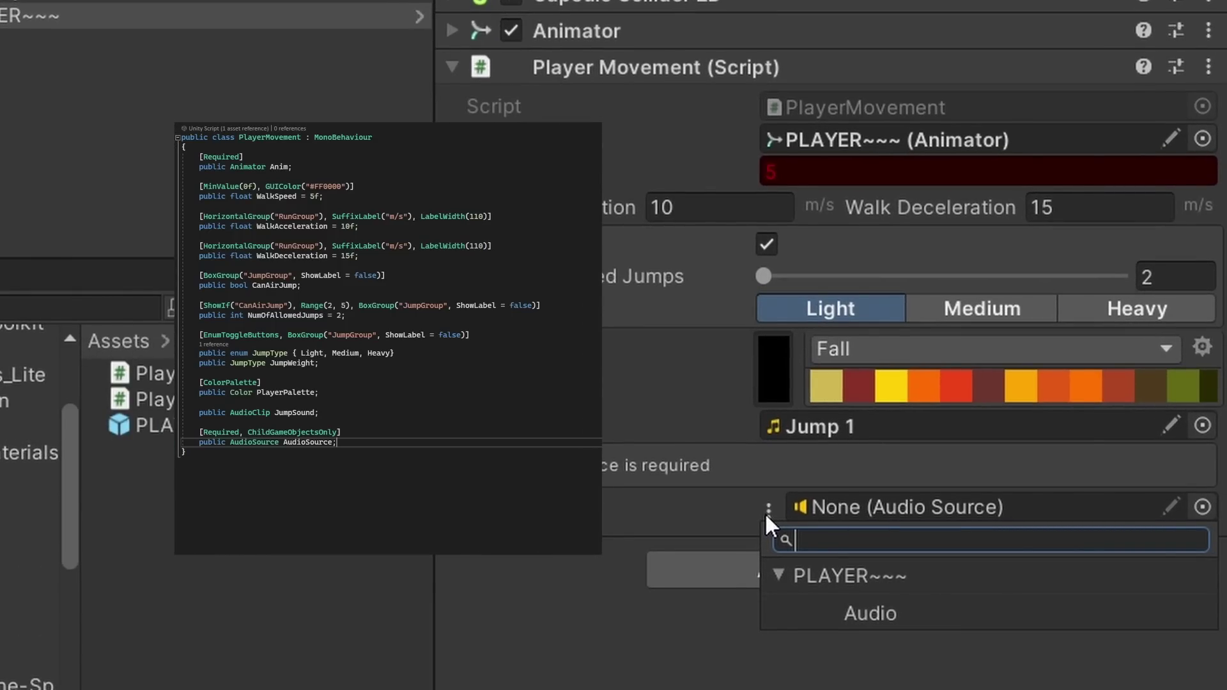
{"action": "left_click", "coordinate": [871, 615]}
Add a large PlaySound button method that calls AudioSource.Play().
{"action": "type", "text": "[Button(ButtonSizes.Large)]"}
{"action": "key", "text": "Return"}
{"action": "key", "text": "Return"}
{"action": "type", "text": "private void PlaySound()"}
{"action": "key", "text": "Return"}
{"action": "type", "text": "{"}
{"action": "key", "text": "Return"}
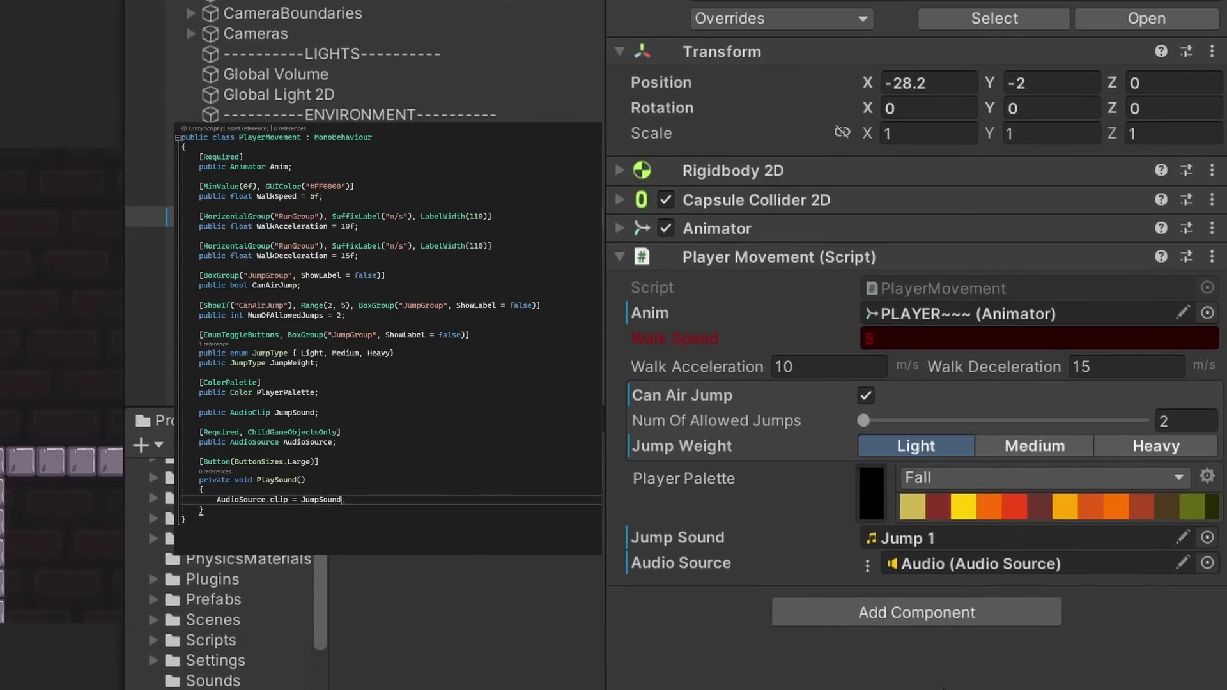
{"action": "key", "text": "Return"}
{"action": "type", "text": "AudioSource.Play();"}
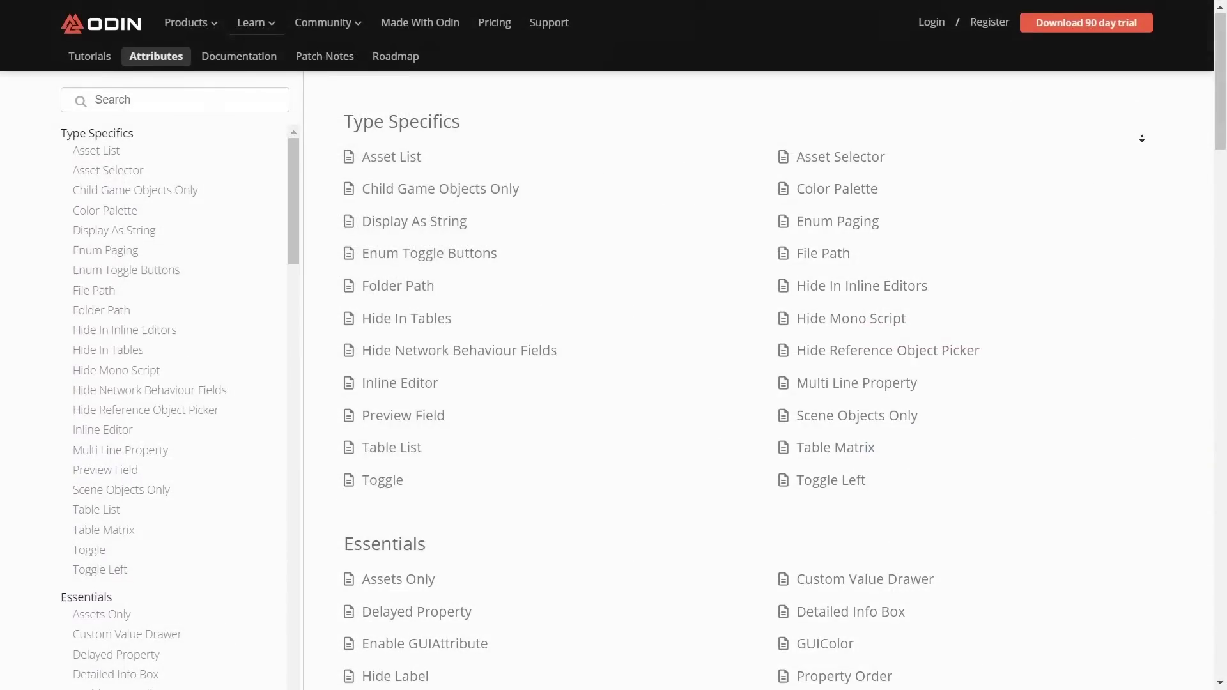
Scroll the Odin attributes overview past Type Specifics to the Essentials and Validation sections.
{"action": "scroll", "coordinate": [1141, 154], "scroll_direction": "down", "scroll_amount": 5}
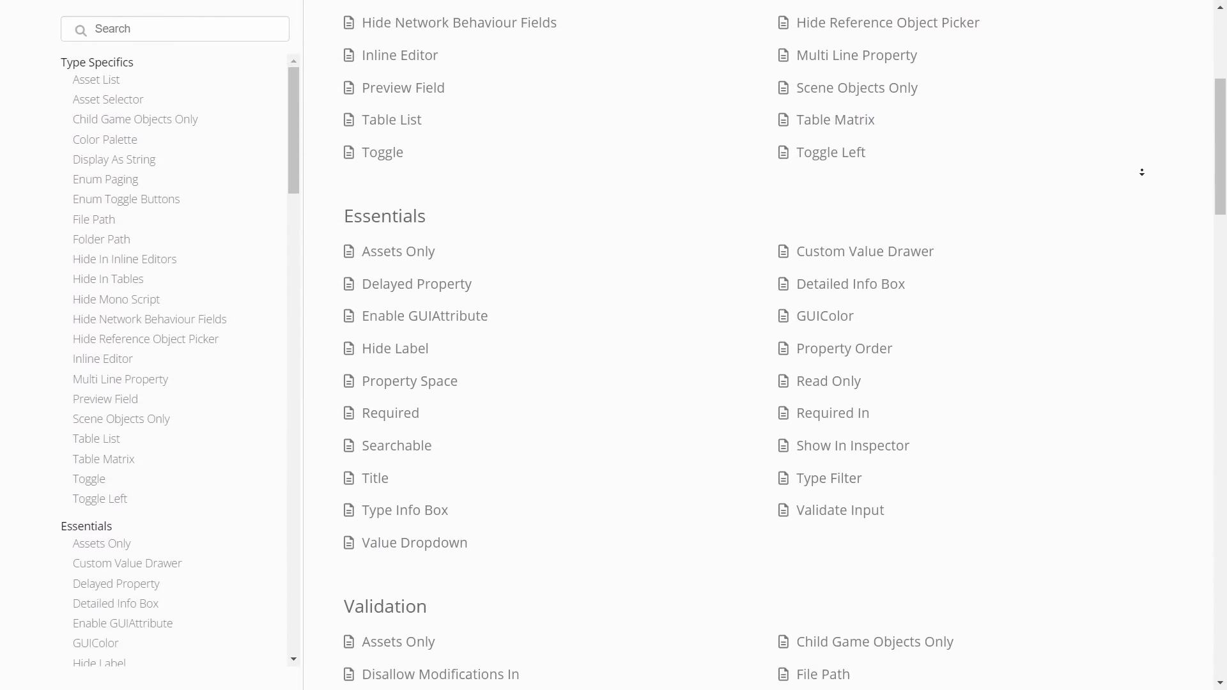
{"action": "scroll", "coordinate": [1142, 172], "scroll_direction": "down", "scroll_amount": 8}
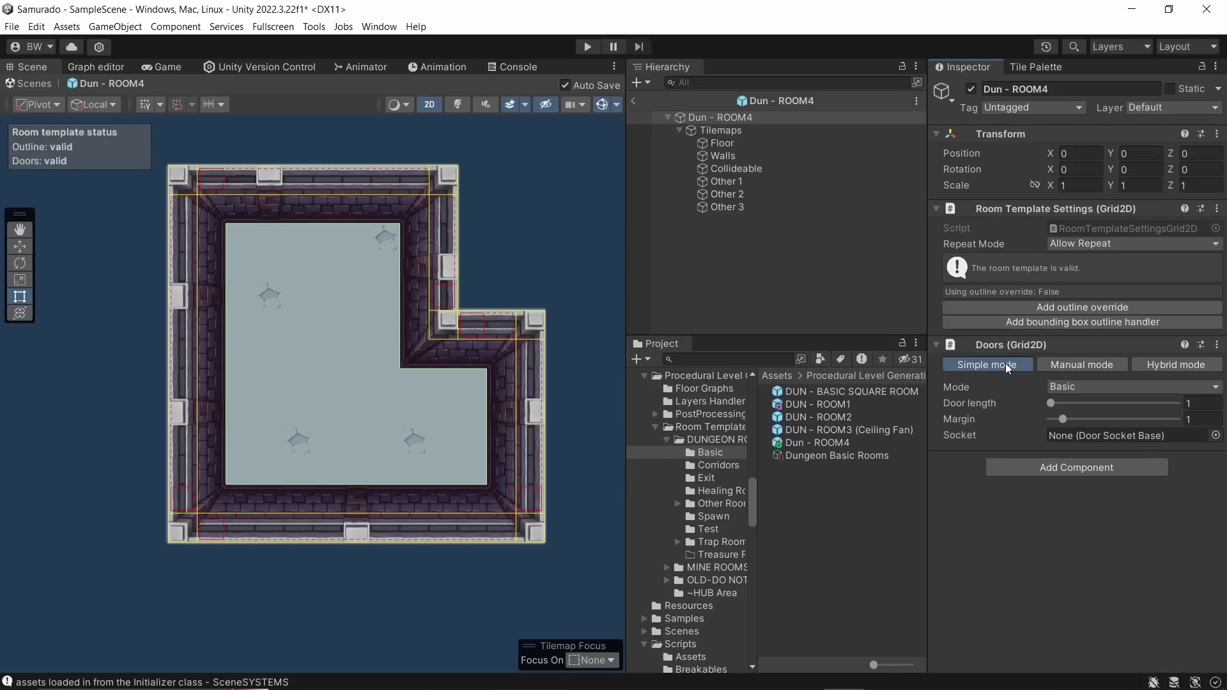
Give ROOM4 door length 2, margin 3, manual mode, with doors on top and bottom walls.
{"action": "left_click_drag", "start_coordinate": [1052, 403], "coordinate": [1088, 420]}
{"action": "left_click", "coordinate": [1081, 366]}
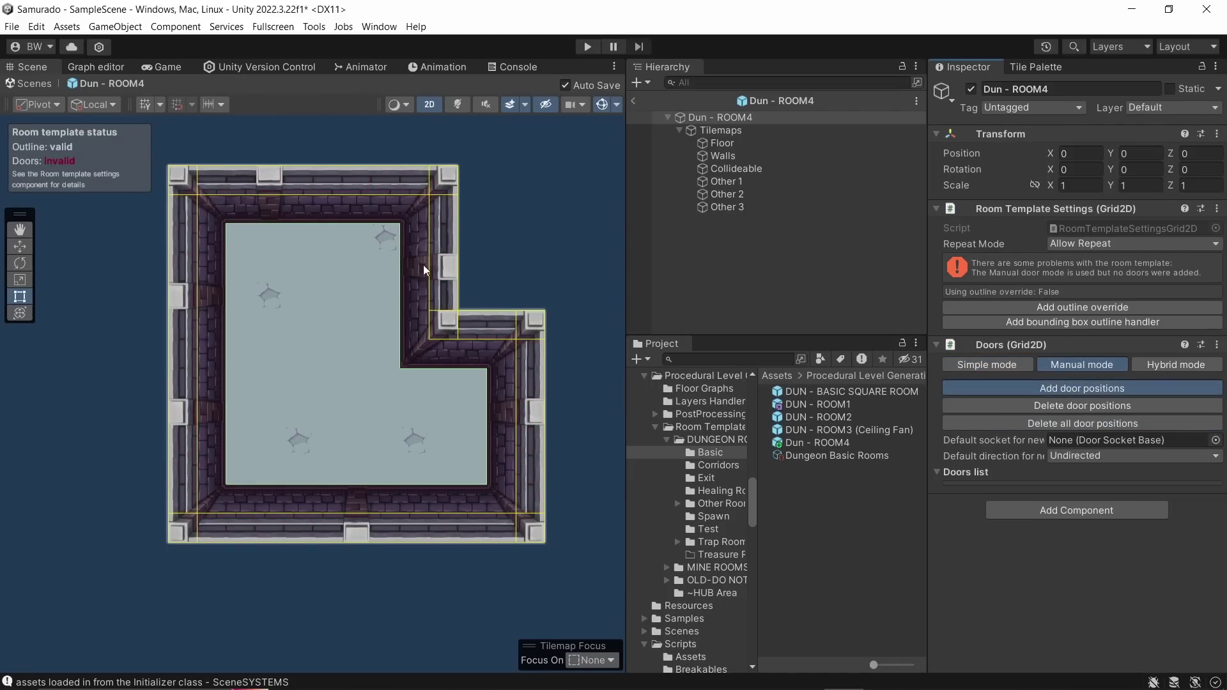
{"action": "left_click_drag", "start_coordinate": [329, 189], "coordinate": [367, 187]}
{"action": "left_click_drag", "start_coordinate": [351, 534], "coordinate": [390, 534]}
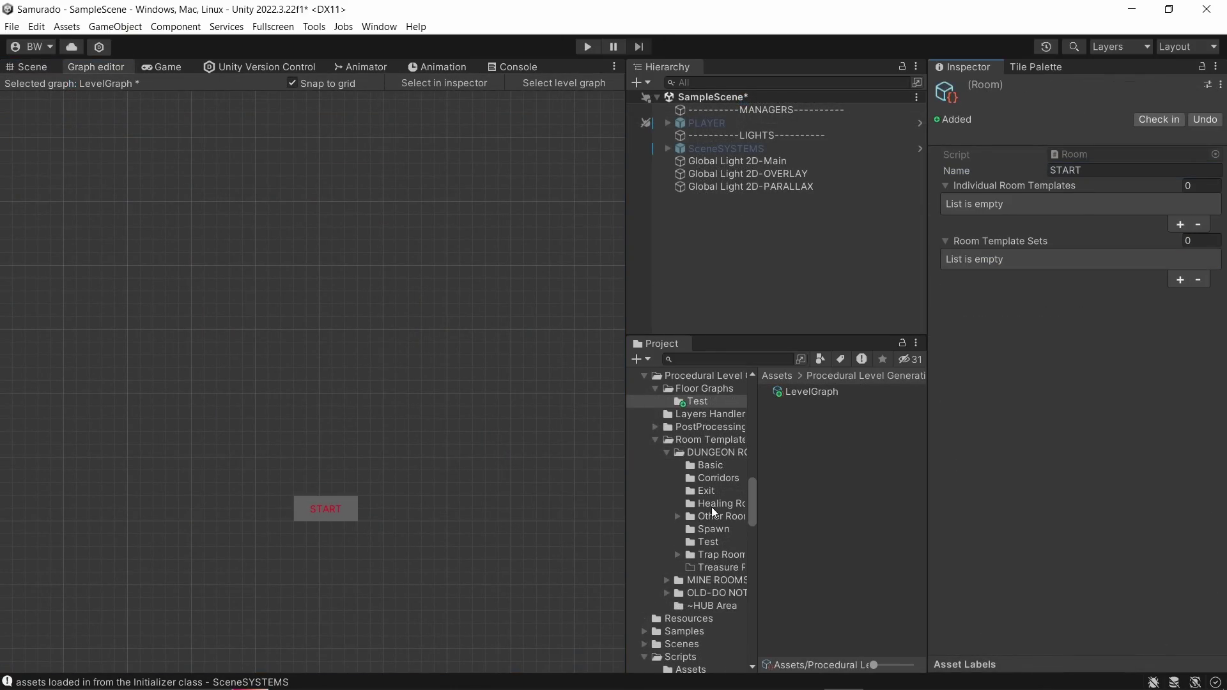
Fill the graph's Room Template Sets with Dungeon Basic Rooms and Dungeon Basic Rooms 2.
{"action": "left_click", "coordinate": [713, 529]}
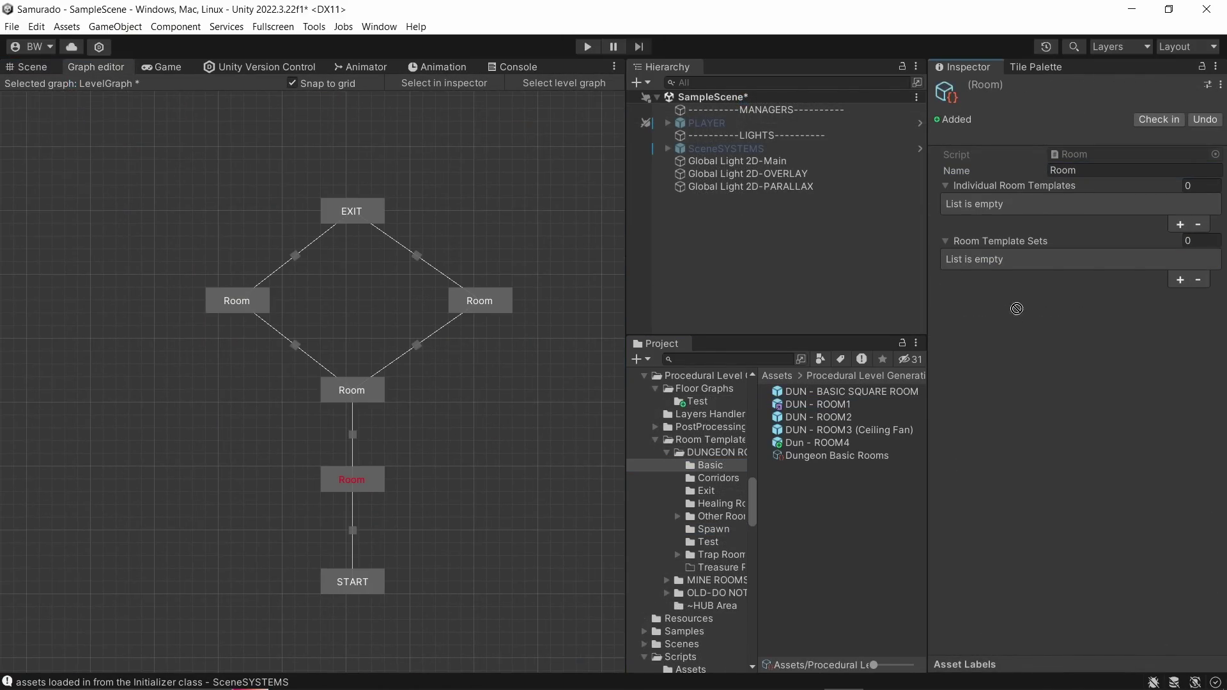
{"action": "left_click_drag", "start_coordinate": [1016, 309], "coordinate": [1028, 194]}
{"action": "left_click", "coordinate": [351, 390]}
{"action": "left_click_drag", "start_coordinate": [836, 456], "coordinate": [1006, 245]}
{"action": "double_click", "coordinate": [1087, 259]}
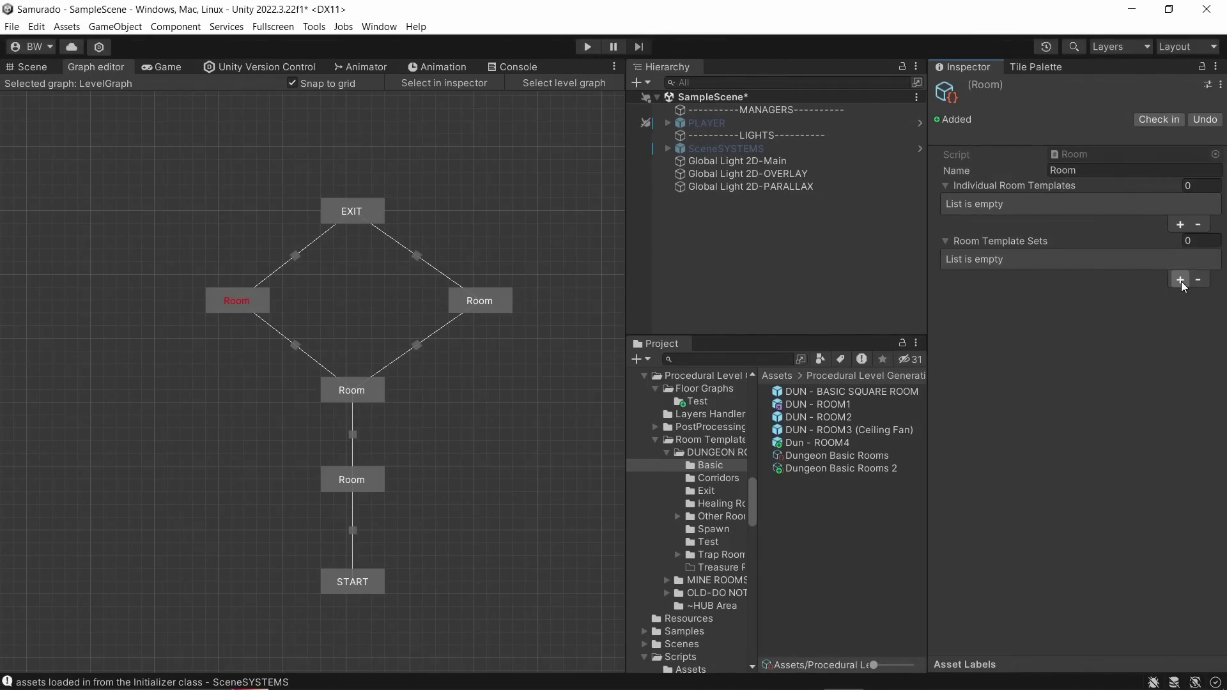
{"action": "left_click", "coordinate": [1181, 279]}
{"action": "left_click", "coordinate": [1181, 279]}
{"action": "left_click_drag", "start_coordinate": [884, 454], "coordinate": [1076, 260]}
{"action": "left_click_drag", "start_coordinate": [828, 470], "coordinate": [1074, 276]}
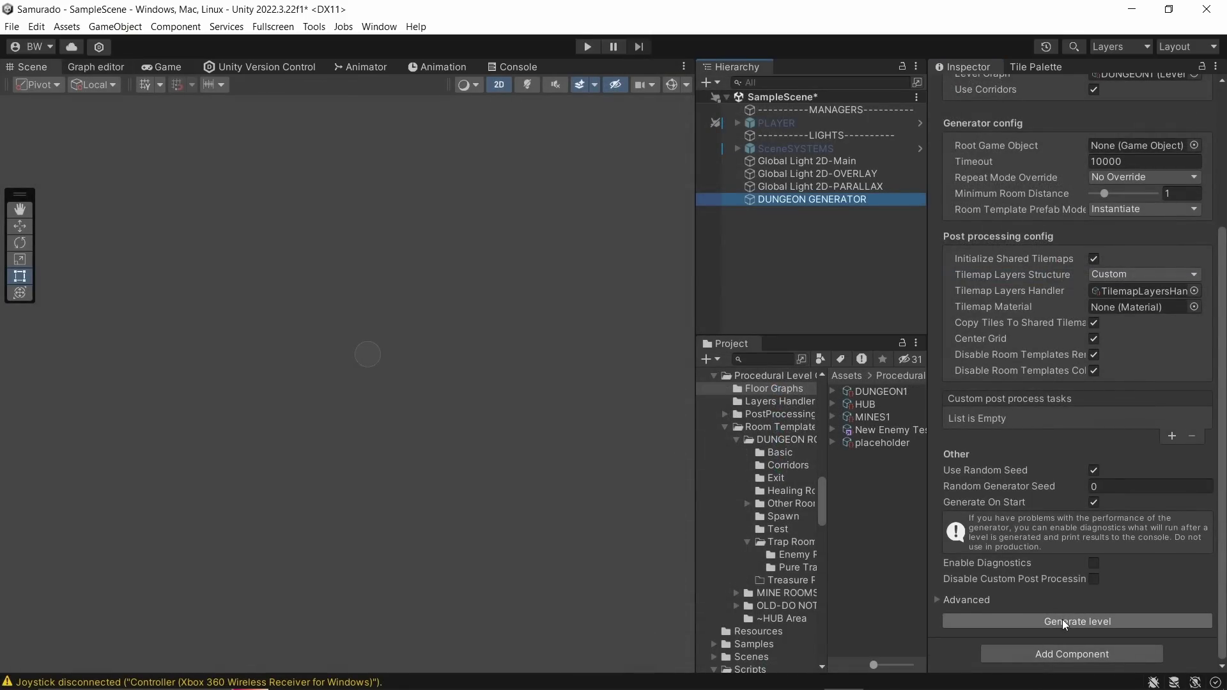
Generate the dungeon five times, zooming in and out to compare the different layouts.
{"action": "left_click", "coordinate": [1062, 620]}
{"action": "left_click", "coordinate": [1062, 620]}
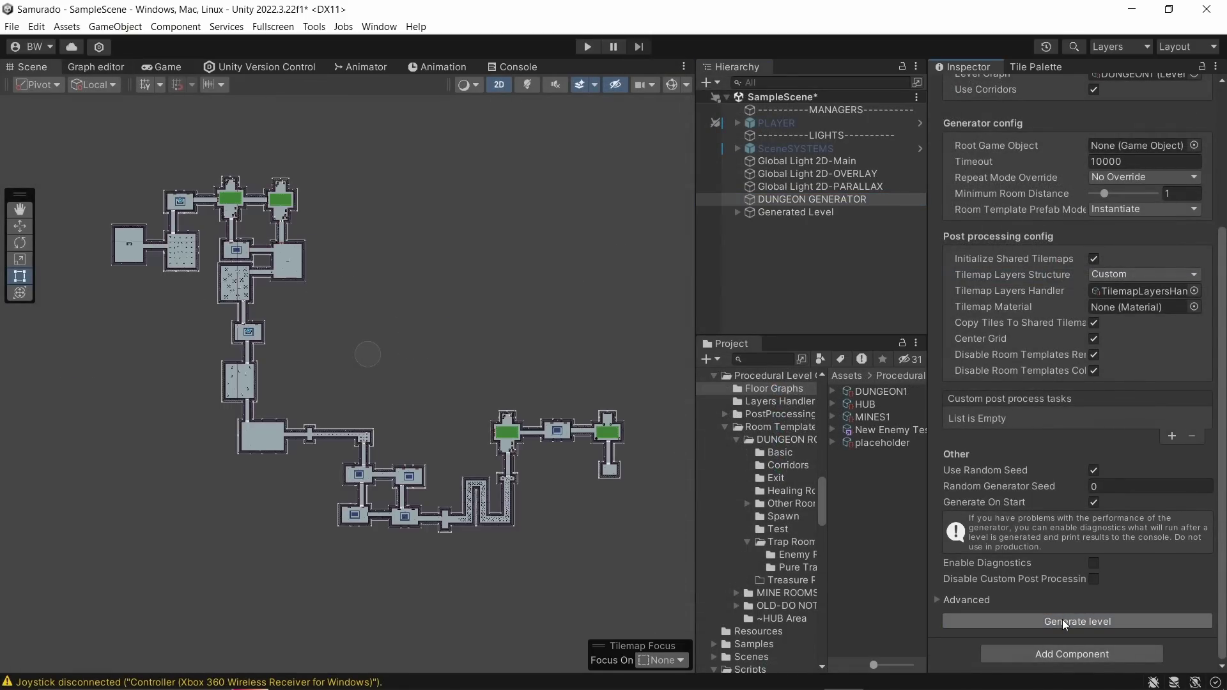
{"action": "left_click", "coordinate": [1062, 619]}
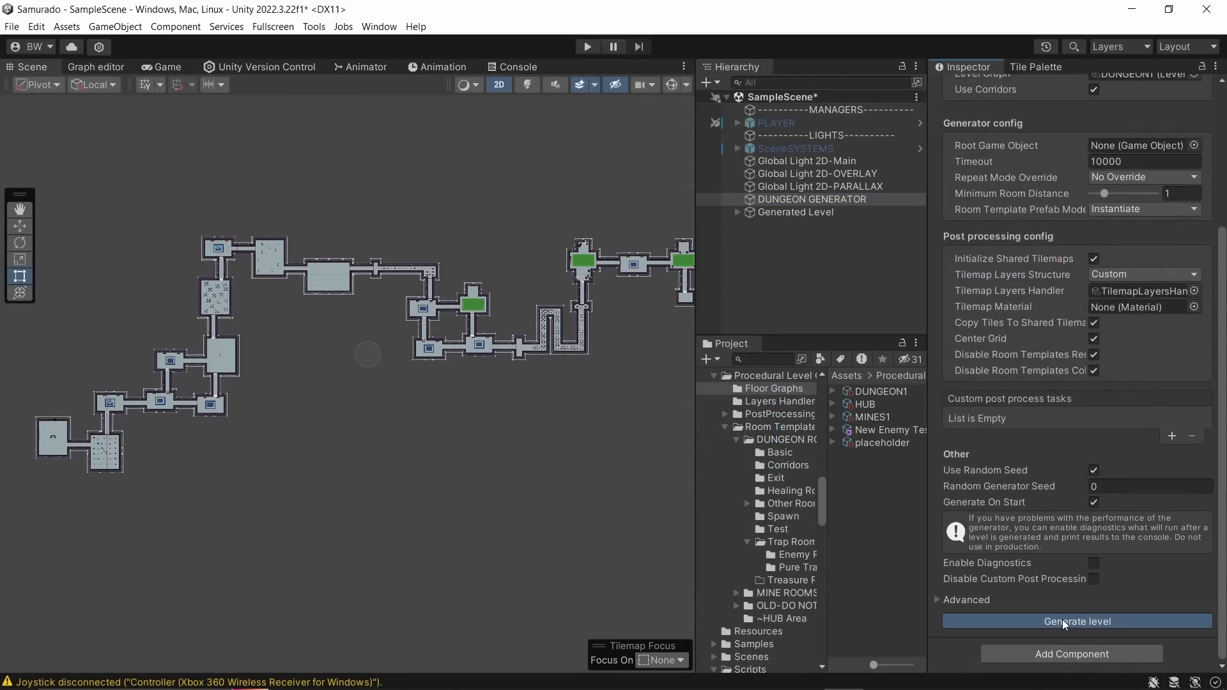
{"action": "left_click", "coordinate": [1062, 620]}
{"action": "left_click", "coordinate": [1062, 619]}
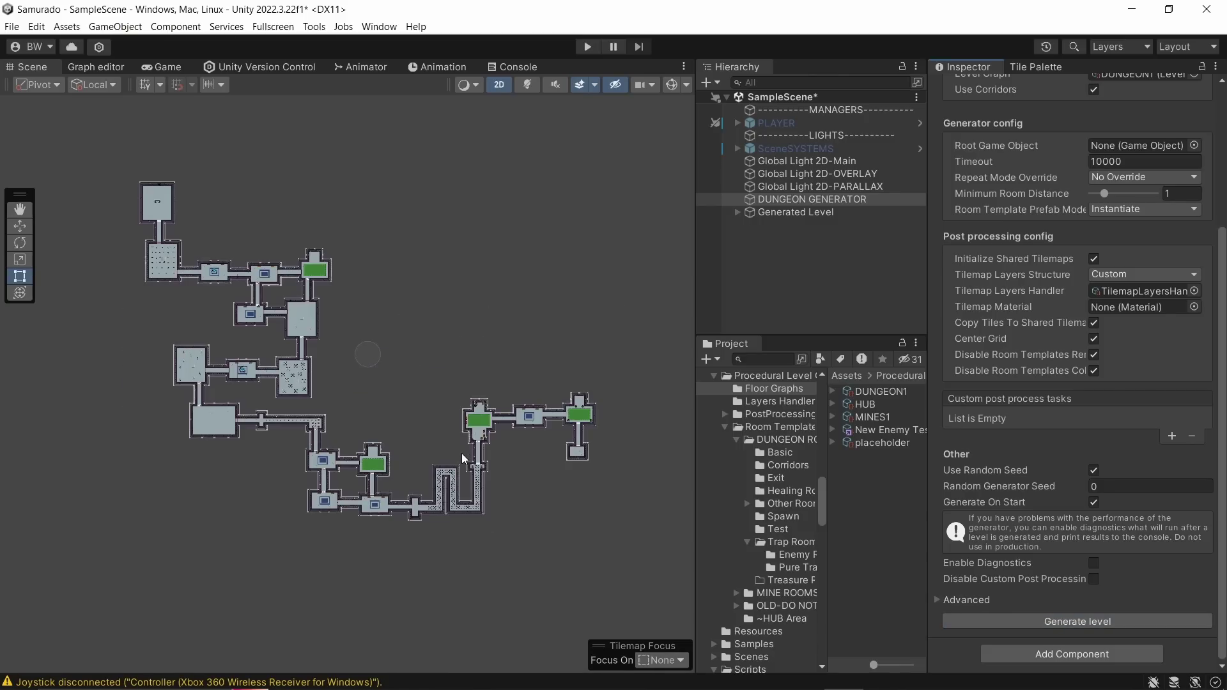
{"action": "scroll", "coordinate": [462, 454], "scroll_direction": "up", "scroll_amount": 10}
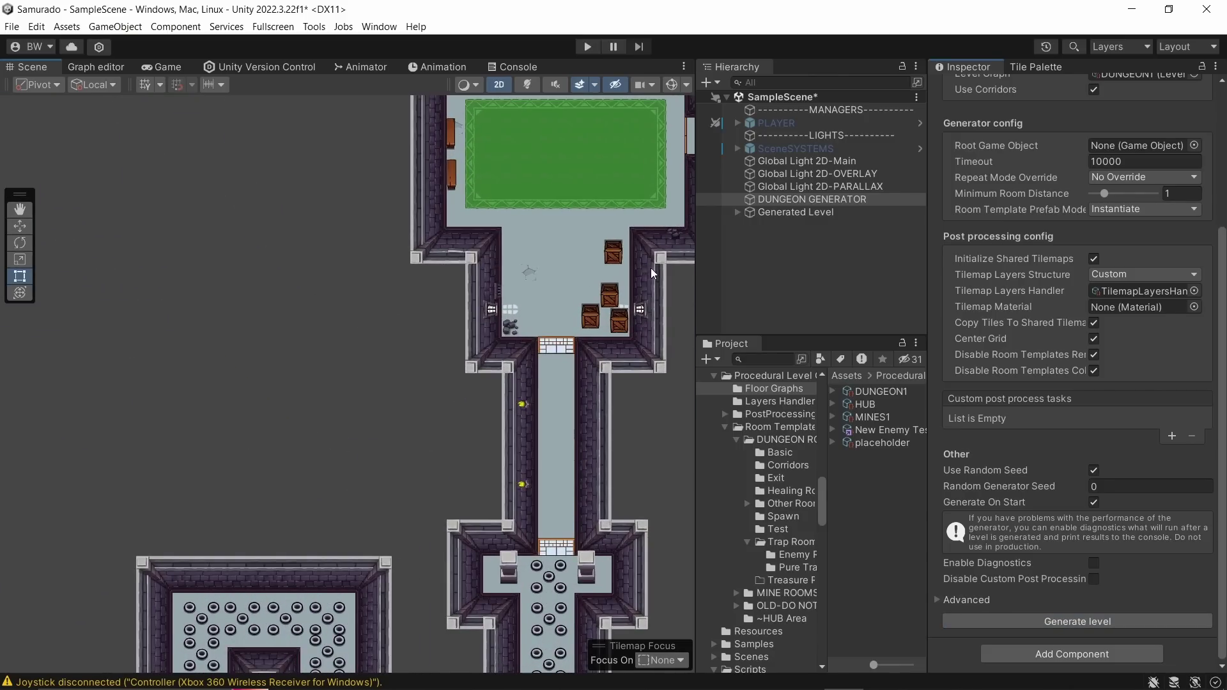
{"action": "scroll", "coordinate": [650, 267], "scroll_direction": "down", "scroll_amount": 5}
{"action": "scroll", "coordinate": [526, 431], "scroll_direction": "up", "scroll_amount": 5}
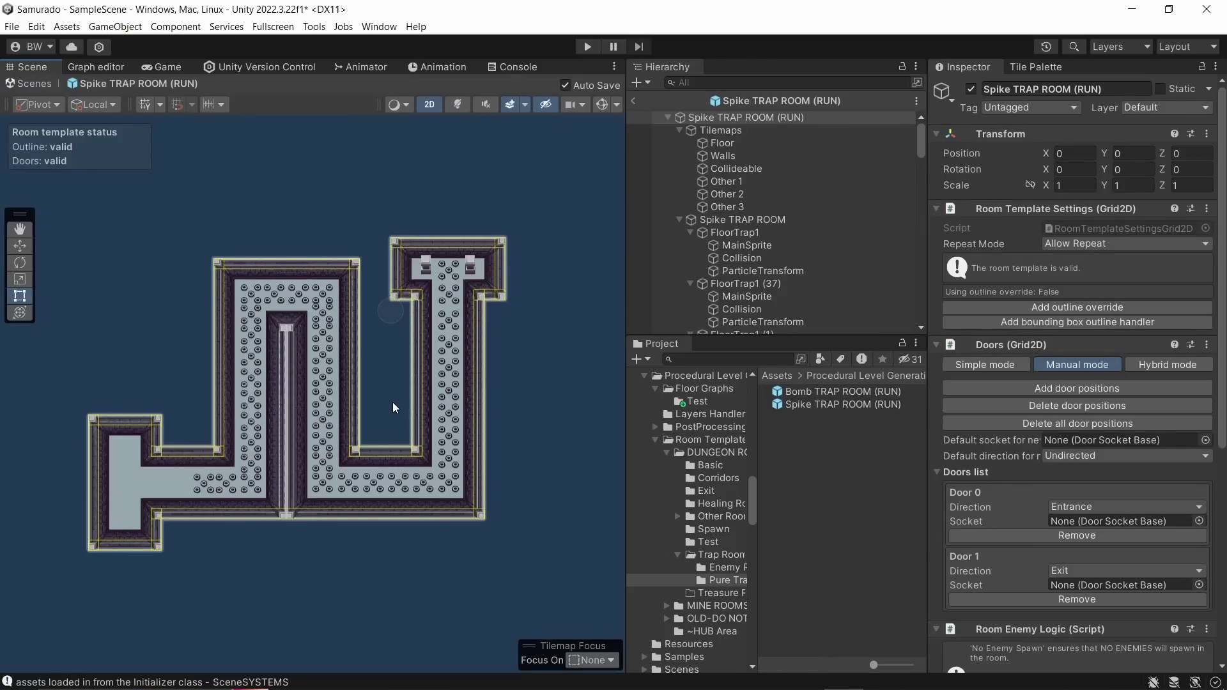
{"action": "scroll", "coordinate": [425, 416], "scroll_direction": "up", "scroll_amount": 3}
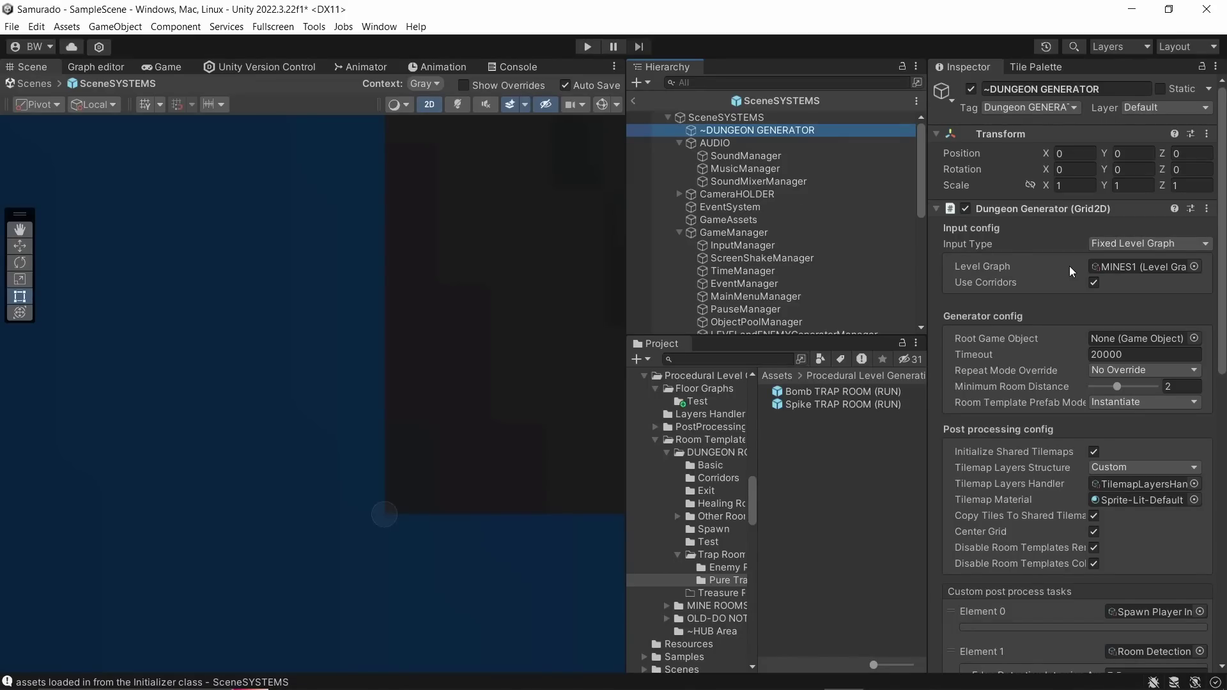
Scroll the Dungeon Generator Inspector down to the Custom post process tasks list.
{"action": "scroll", "coordinate": [1072, 271], "scroll_direction": "down", "scroll_amount": 10}
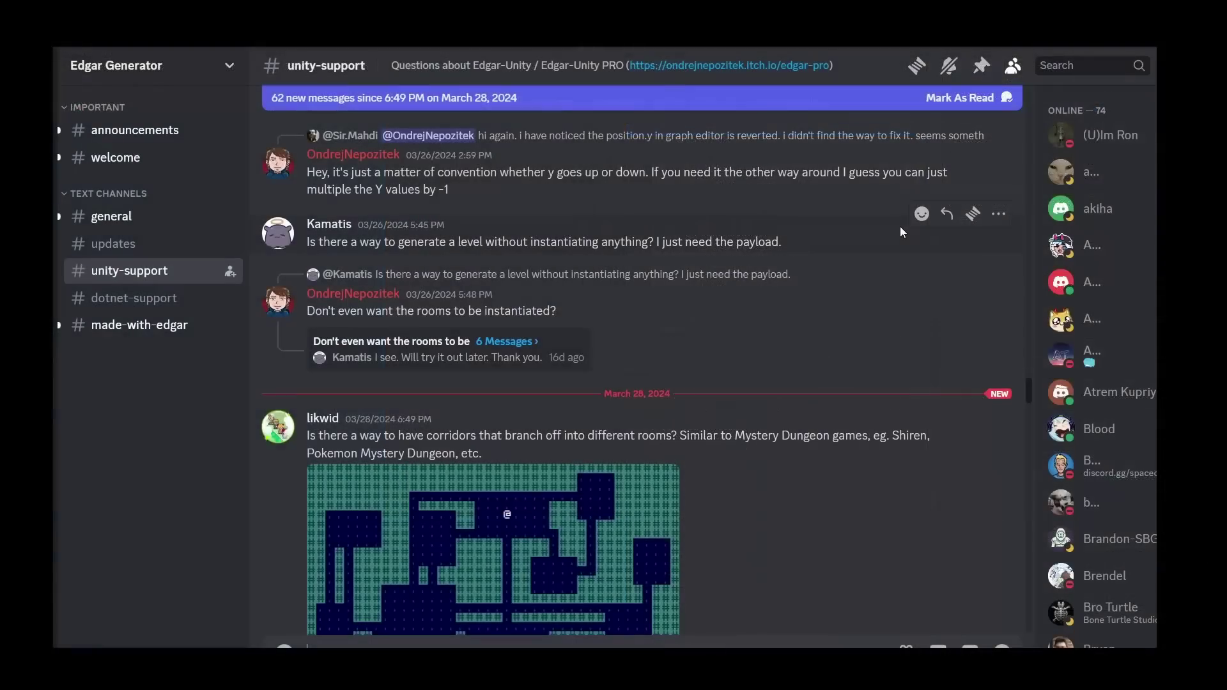
{"action": "scroll", "coordinate": [900, 226], "scroll_direction": "down", "scroll_amount": 6}
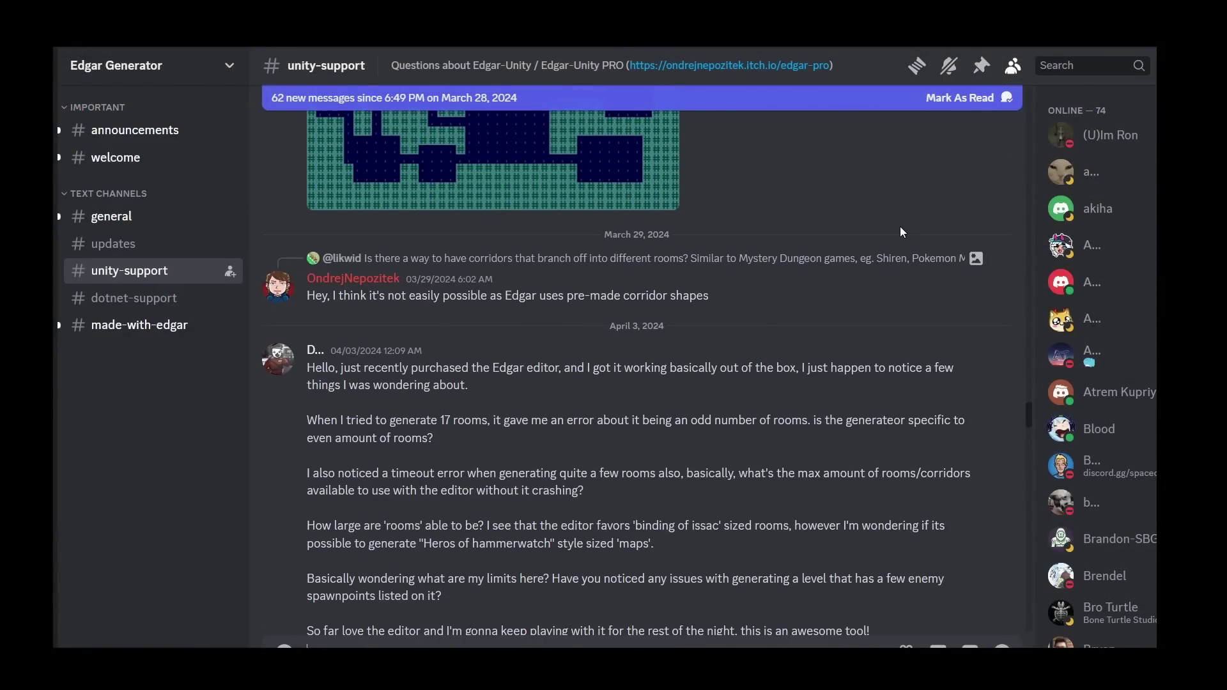
Scroll #unity-support to the developer's reply on level-graph cycles and the performance-tips link.
{"action": "scroll", "coordinate": [900, 228], "scroll_direction": "down", "scroll_amount": 8}
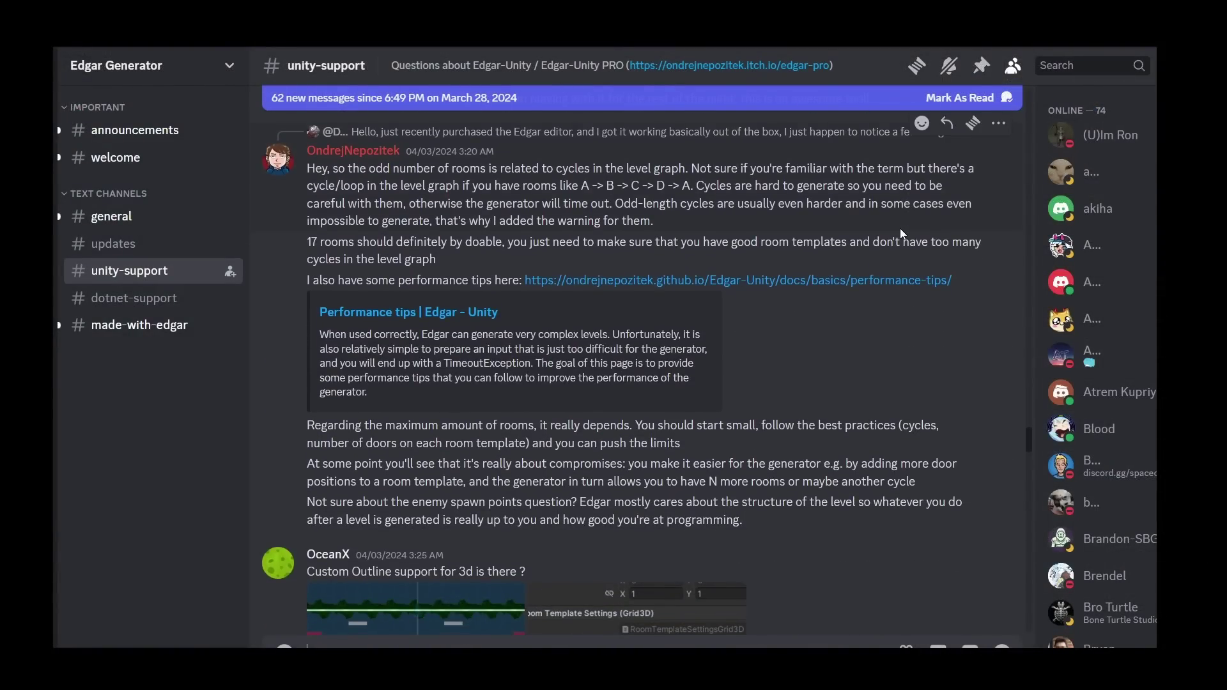
{"action": "scroll", "coordinate": [900, 228], "scroll_direction": "down", "scroll_amount": 8}
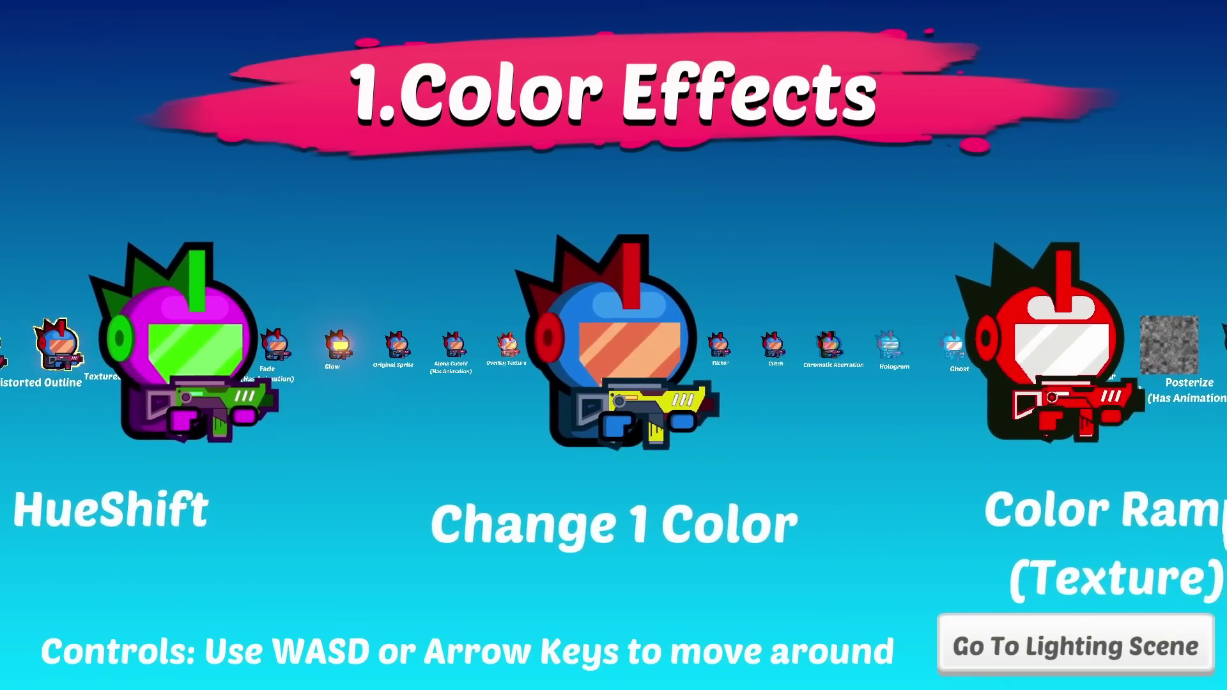
Advance the sprite shader demo carousel through Hit Effect, Pixelate and Greyscale.
{"action": "key", "text": "Right"}
{"action": "key", "text": "Right"}
{"action": "key", "text": "Right"}
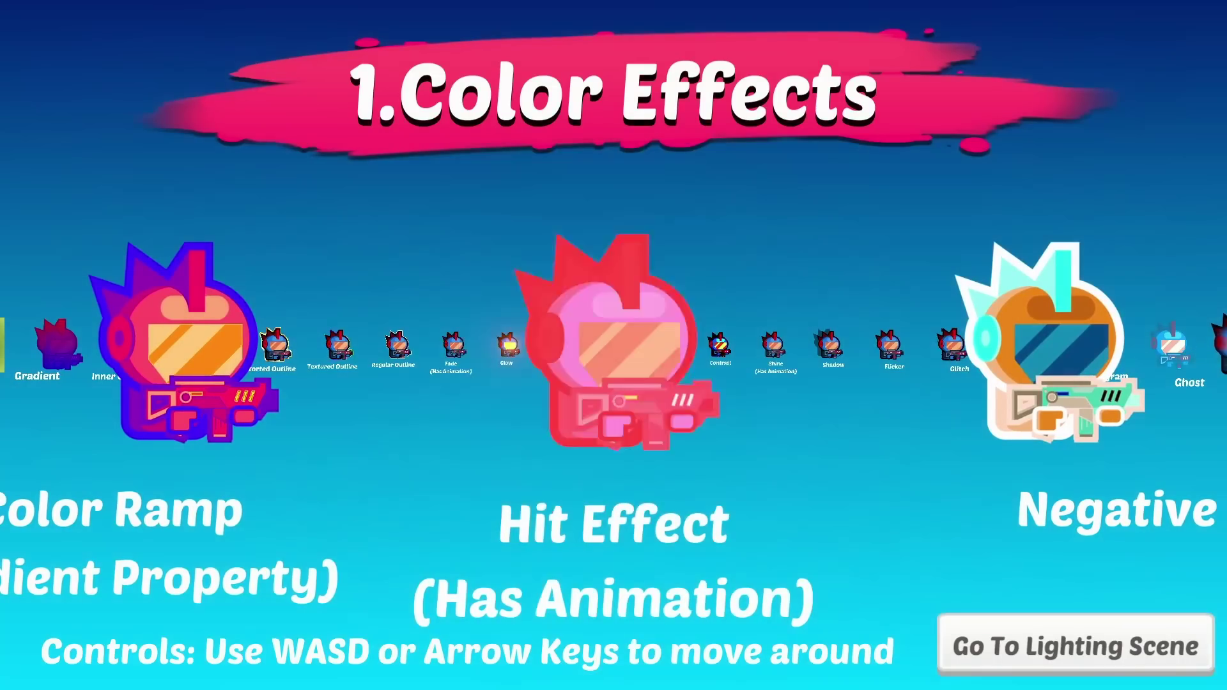
{"action": "key", "text": "Right"}
{"action": "key", "text": "Right"}
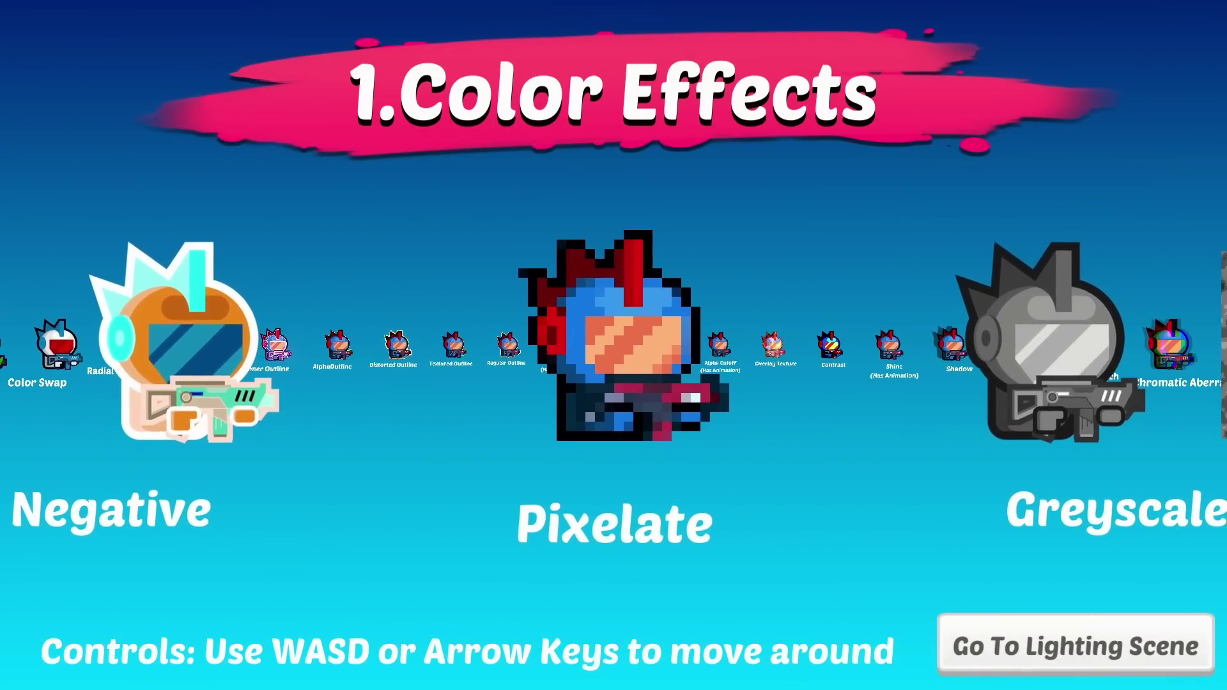
{"action": "key", "text": "Right"}
{"action": "key", "text": "Right"}
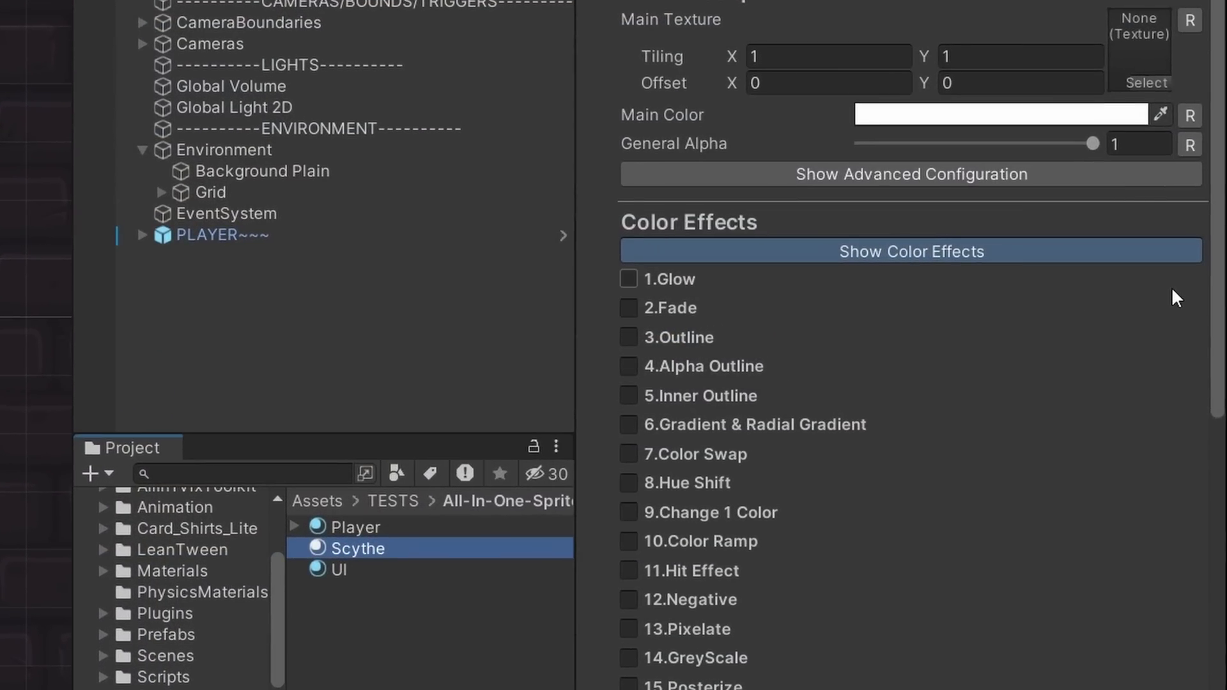
Enable 3.Outline on the Scythe material with outline texture and distortion turned on.
{"action": "left_click_drag", "start_coordinate": [1220, 304], "coordinate": [1202, 688]}
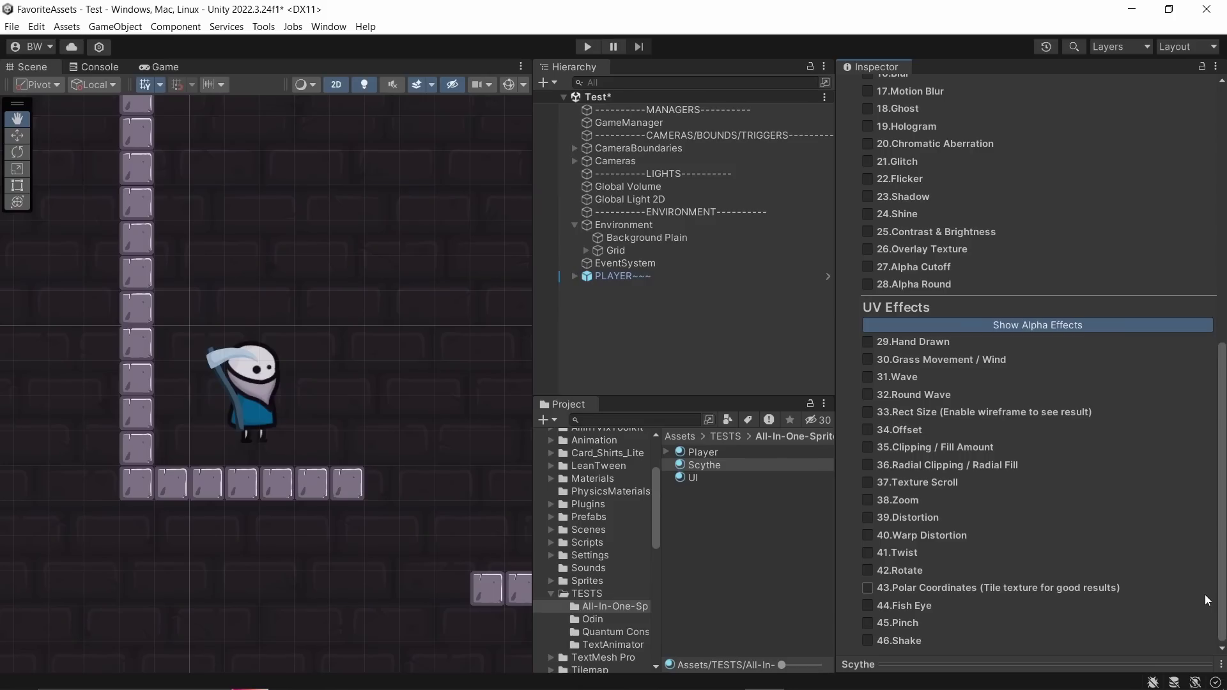
{"action": "scroll", "coordinate": [1207, 600], "scroll_direction": "up", "scroll_amount": 10}
{"action": "left_click", "coordinate": [869, 190]}
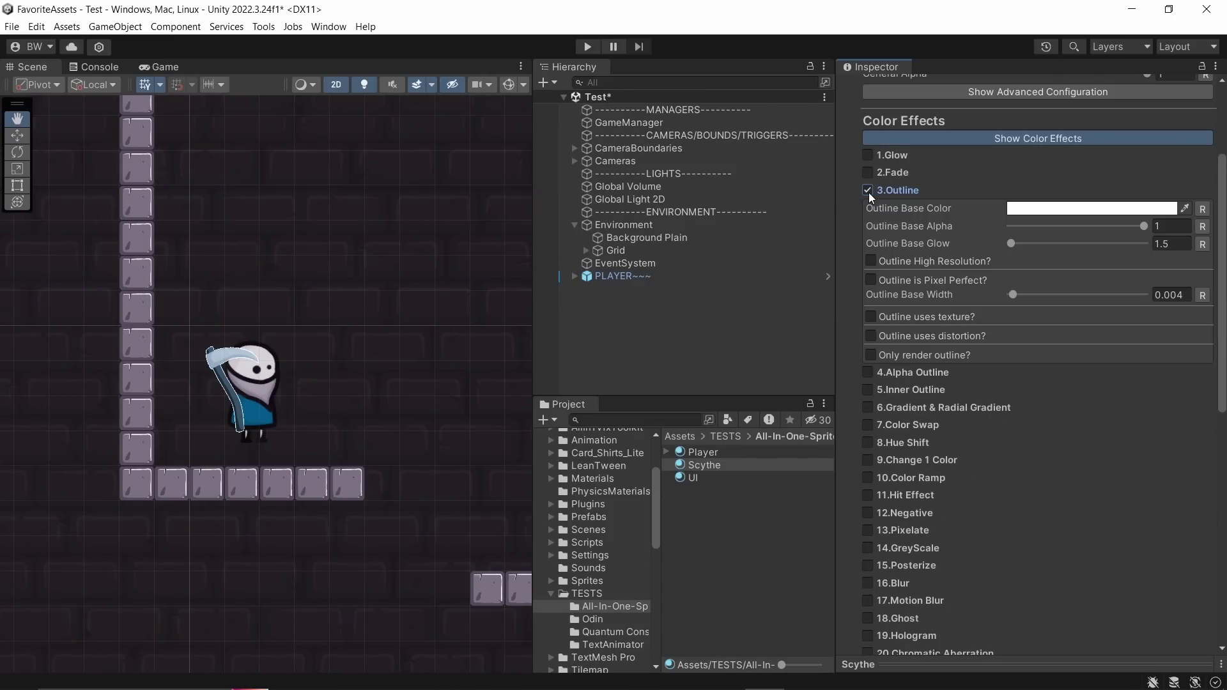
{"action": "left_click", "coordinate": [871, 317]}
{"action": "left_click", "coordinate": [873, 429]}
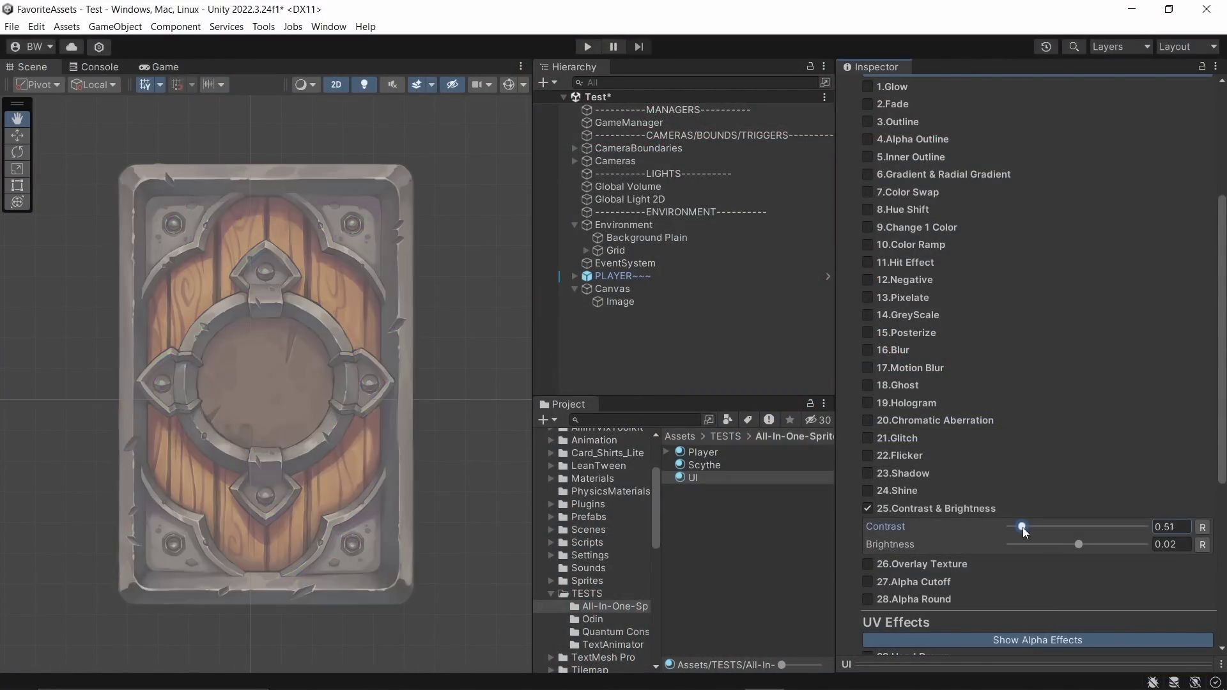
Raise the card's contrast to 3.46, enable Shine with its glow dimmed to 1, and adjust another effect slider.
{"action": "left_click_drag", "start_coordinate": [1023, 527], "coordinate": [1107, 525]}
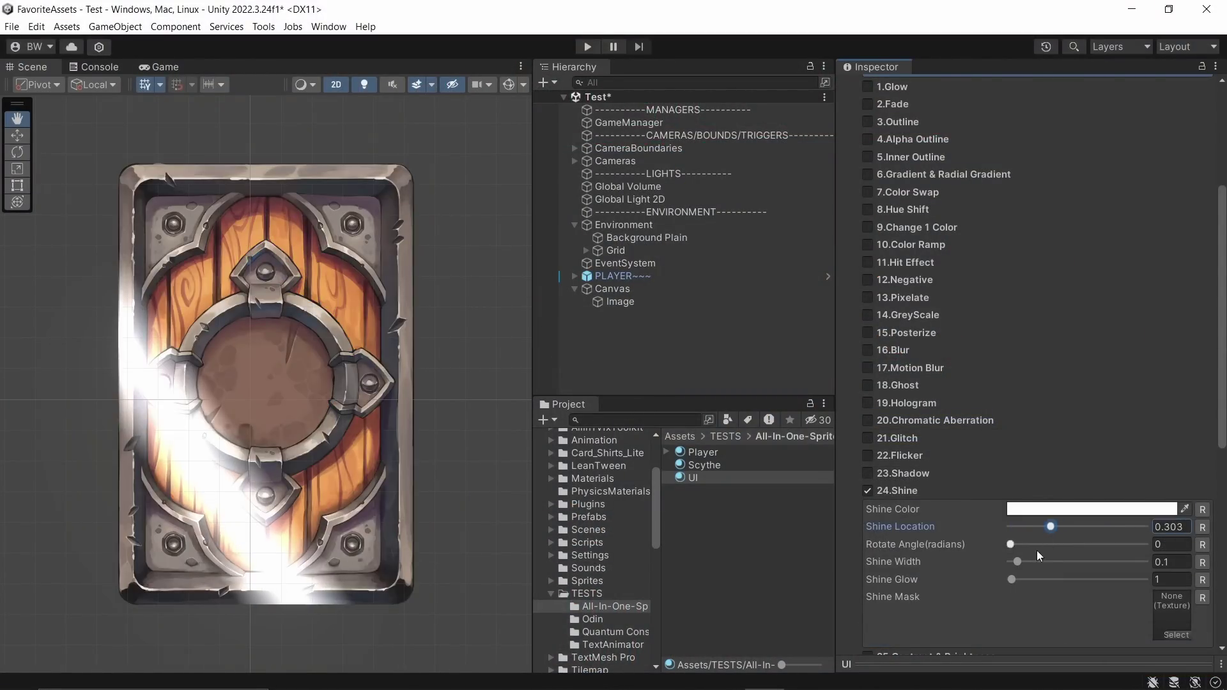
{"action": "left_click", "coordinate": [1018, 579]}
{"action": "left_click_drag", "start_coordinate": [1018, 579], "coordinate": [1012, 579]}
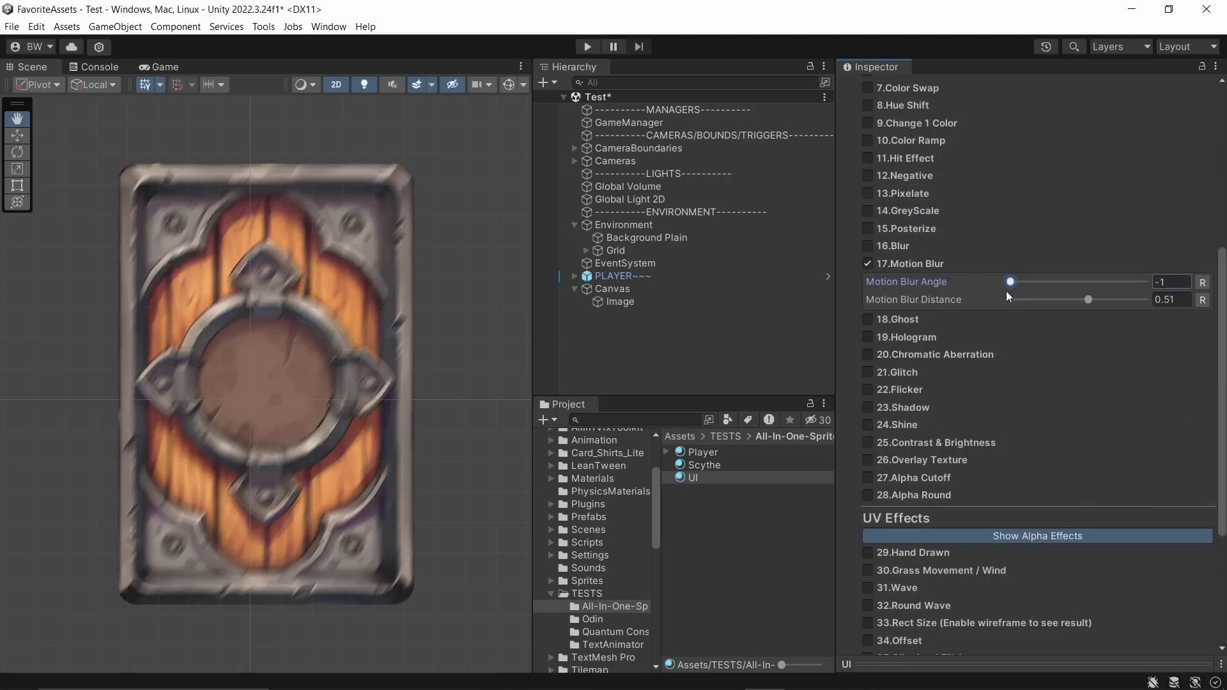
{"action": "left_click_drag", "start_coordinate": [1006, 290], "coordinate": [1087, 301]}
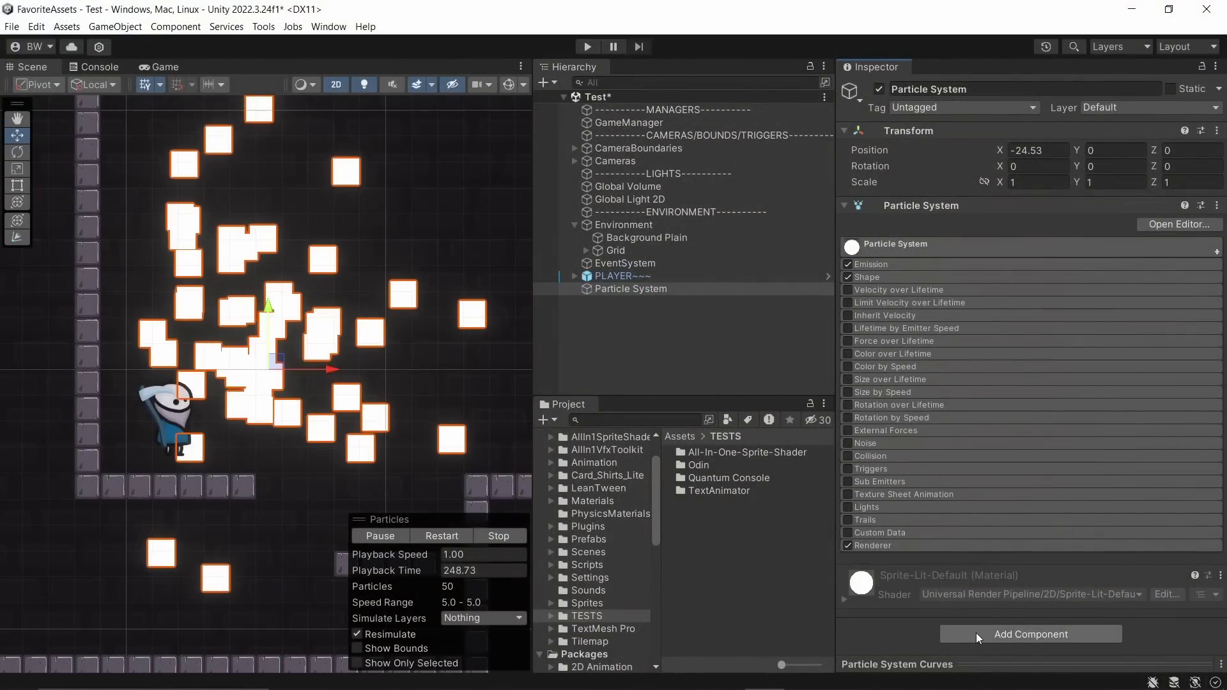
Add the AllIn1VfxToolkit AddAllIn1VfxParticleHelper component to the particle system.
{"action": "left_click", "coordinate": [976, 631]}
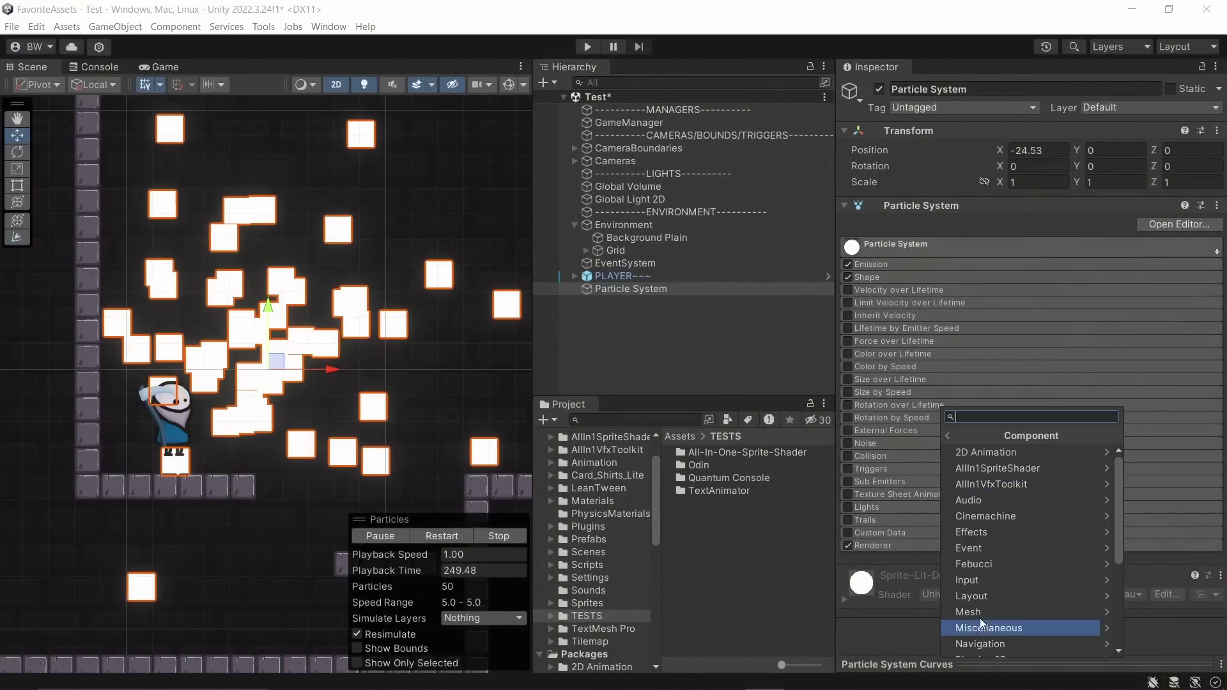
{"action": "left_click", "coordinate": [992, 481]}
{"action": "left_click", "coordinate": [996, 469]}
{"action": "scroll", "coordinate": [995, 468], "scroll_direction": "down", "scroll_amount": 8}
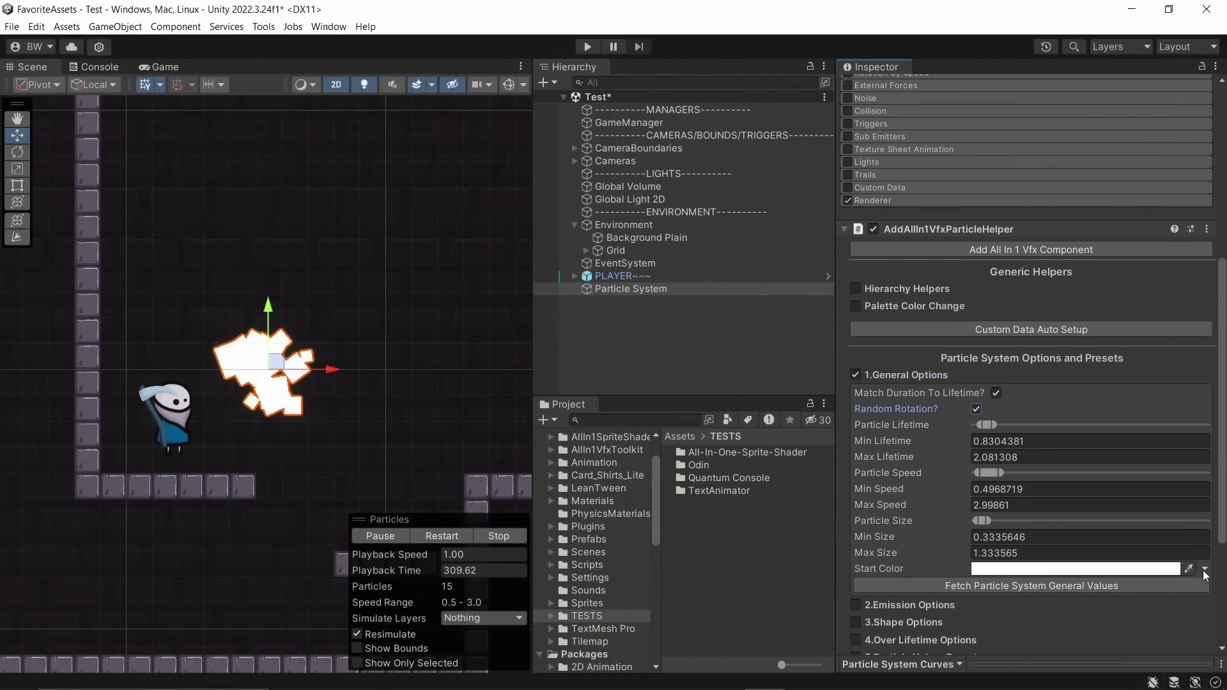
Use two start colors, shift Particle Speed faster, and set Alpha Over Lifetime to Descendent.
{"action": "left_click", "coordinate": [1206, 568]}
{"action": "left_click_drag", "start_coordinate": [989, 474], "coordinate": [1003, 472]}
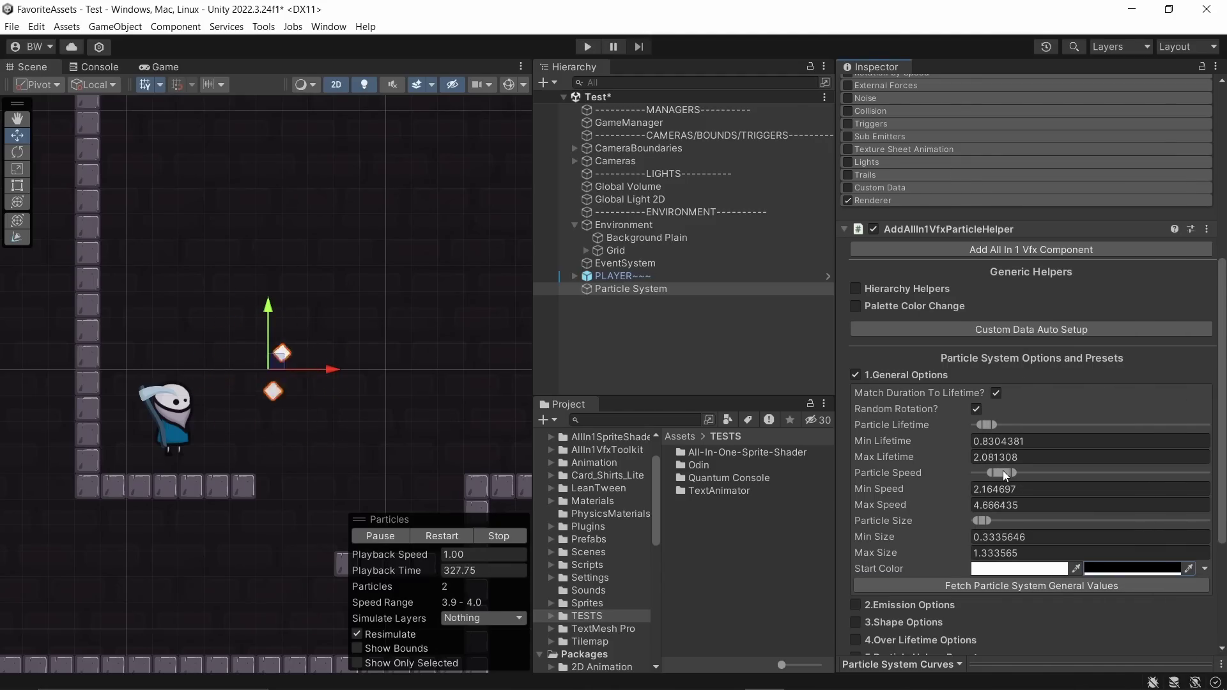
{"action": "left_click", "coordinate": [908, 605]}
{"action": "left_click", "coordinate": [904, 509]}
{"action": "left_click", "coordinate": [921, 480]}
{"action": "left_click", "coordinate": [1099, 461]}
{"action": "left_click", "coordinate": [1027, 492]}
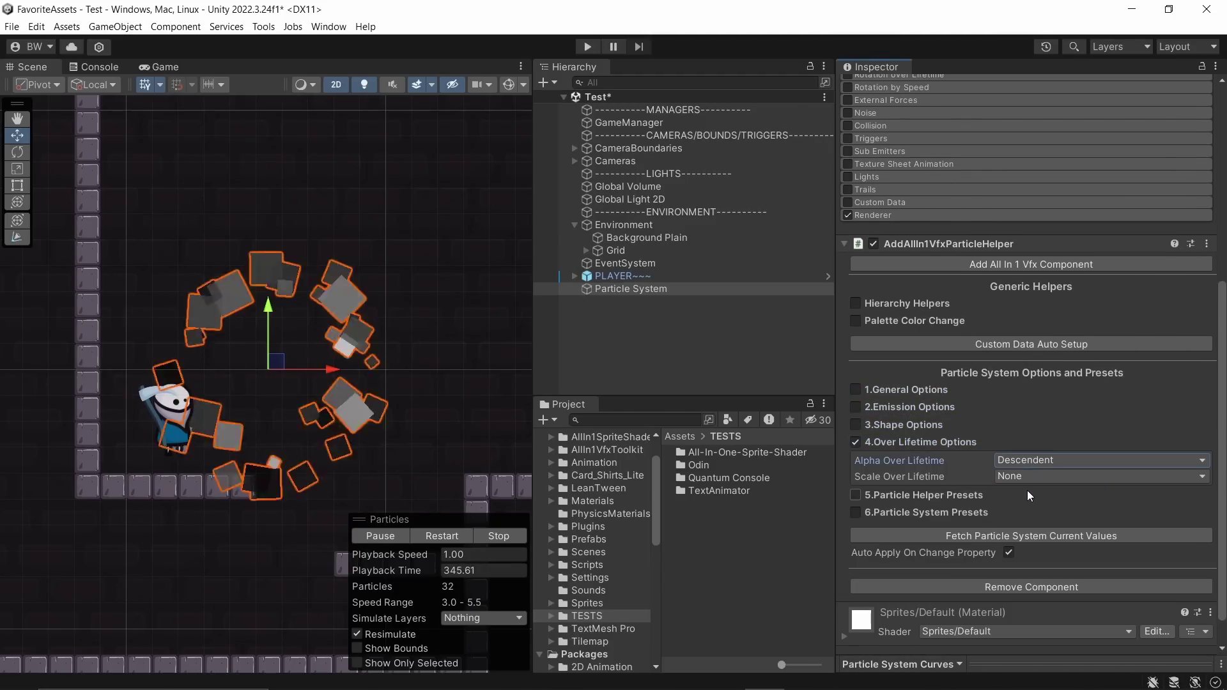
{"action": "left_click", "coordinate": [930, 447]}
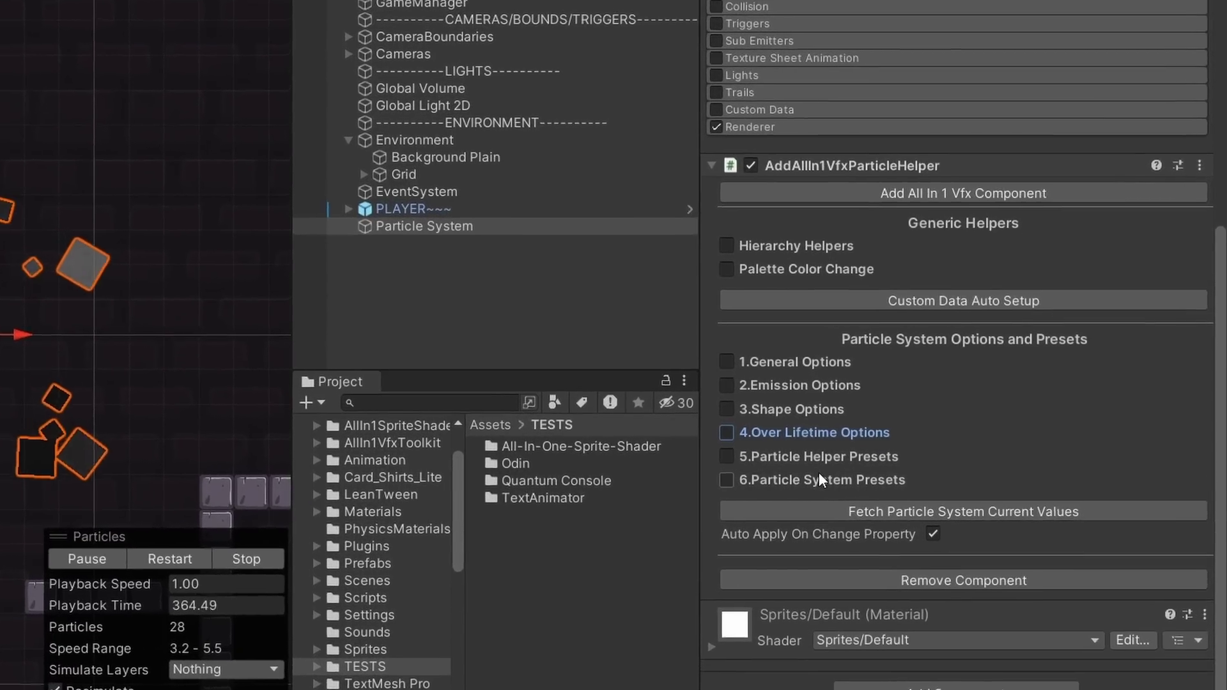
Give Shape 1 and Shape 2 a star texture and turn off Shape 2 rotation.
{"action": "left_click", "coordinate": [922, 477]}
{"action": "scroll", "coordinate": [719, 479], "scroll_direction": "down", "scroll_amount": 3}
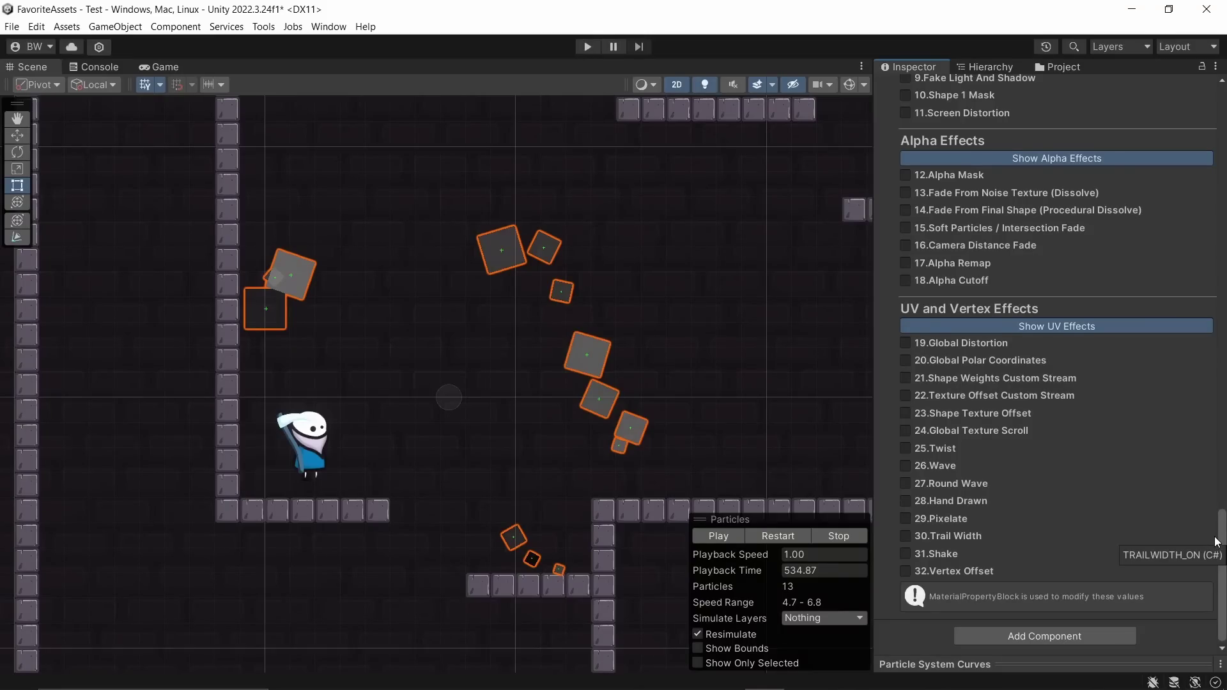
{"action": "scroll", "coordinate": [1214, 540], "scroll_direction": "up", "scroll_amount": 15}
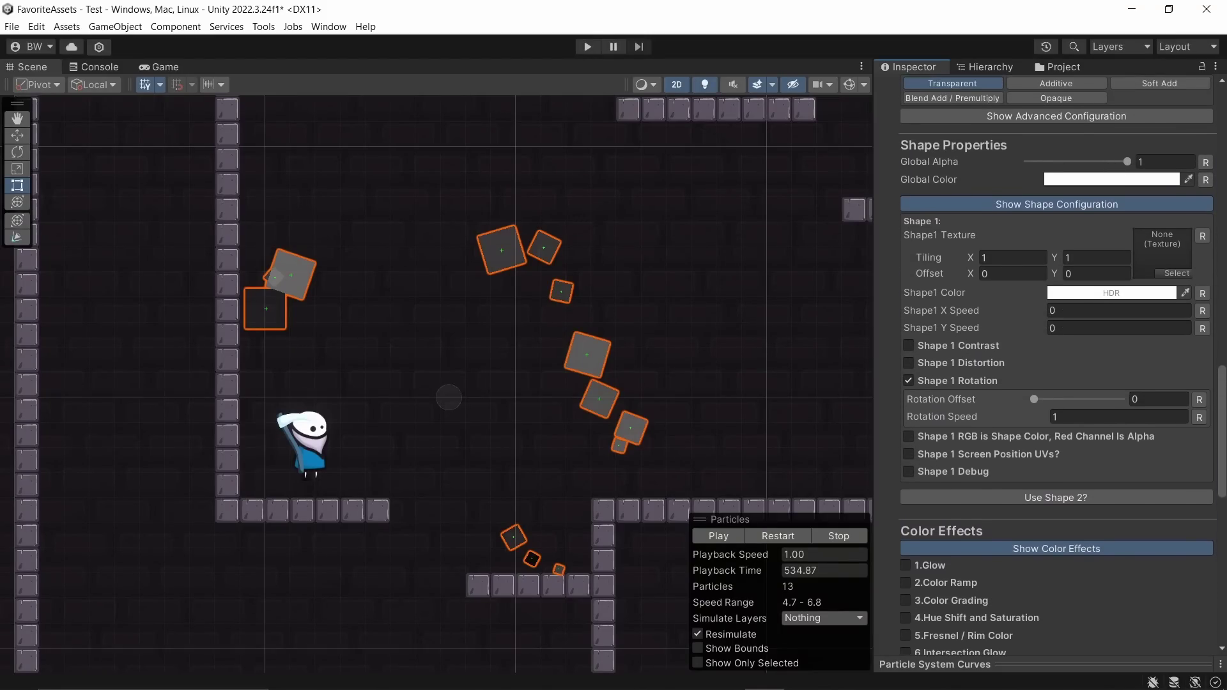
{"action": "left_click", "coordinate": [1177, 273]}
{"action": "double_click", "coordinate": [740, 285]}
{"action": "left_click", "coordinate": [1056, 497]}
{"action": "scroll", "coordinate": [1056, 383], "scroll_direction": "down", "scroll_amount": 5}
{"action": "left_click", "coordinate": [1176, 369]}
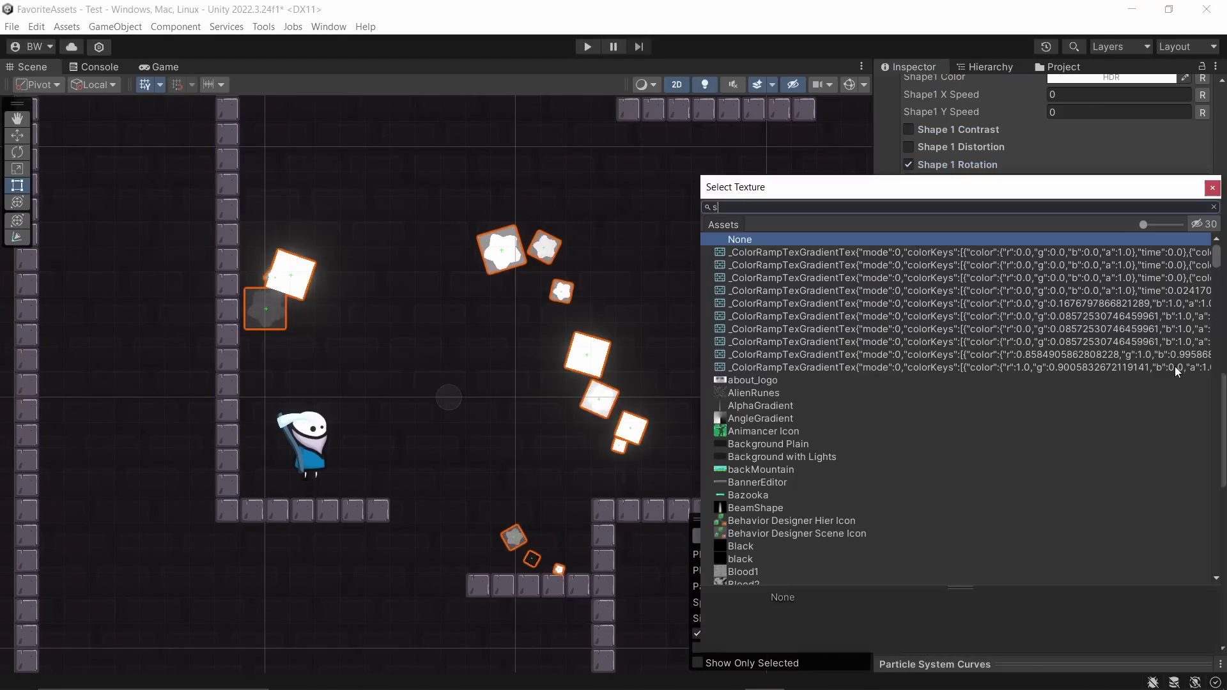
{"action": "double_click", "coordinate": [996, 430]}
{"action": "left_click", "coordinate": [991, 473]}
Enable 1.Glow and 5.Fresnel/Rim Color with a blue rim and raised rim bias.
{"action": "scroll", "coordinate": [941, 327], "scroll_direction": "down", "scroll_amount": 5}
{"action": "left_click", "coordinate": [941, 328]}
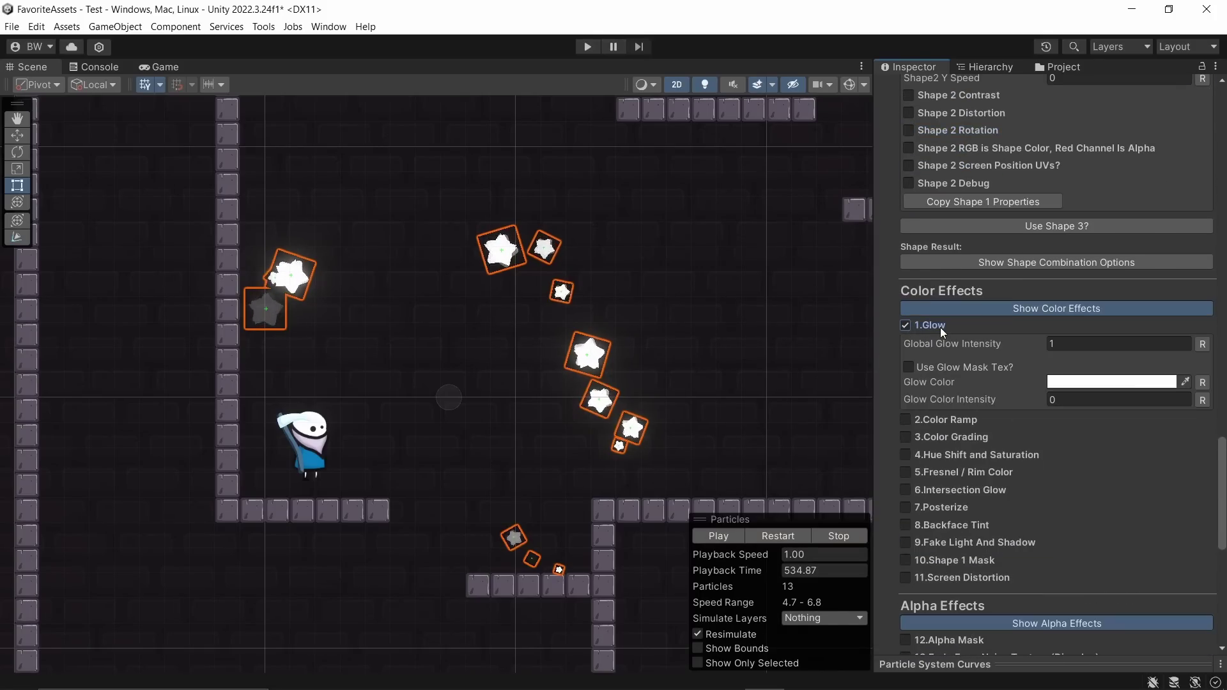
{"action": "left_click", "coordinate": [972, 472]}
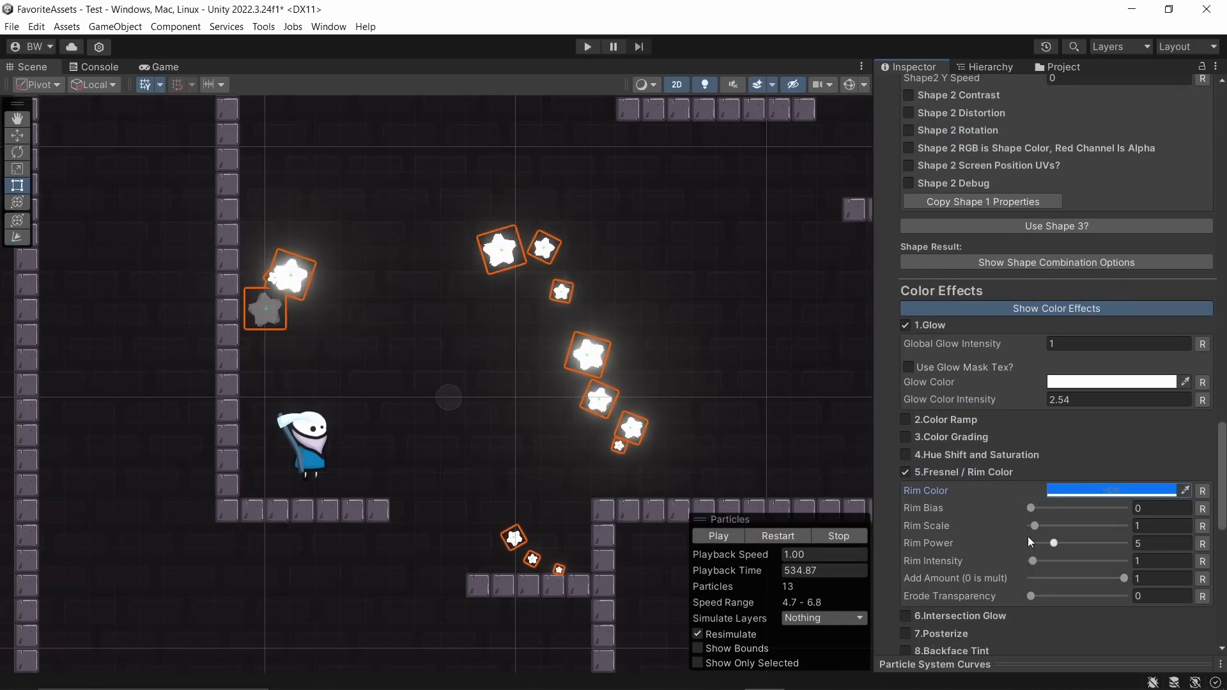
{"action": "left_click_drag", "start_coordinate": [1041, 508], "coordinate": [1125, 508]}
{"action": "left_click_drag", "start_coordinate": [1033, 561], "coordinate": [1076, 526]}
Enable 25.Twist with adjusted strength, plus 26.Wave and 27.Round Wave.
{"action": "scroll", "coordinate": [1071, 539], "scroll_direction": "down", "scroll_amount": 3}
{"action": "scroll", "coordinate": [1071, 540], "scroll_direction": "down", "scroll_amount": 10}
{"action": "left_click", "coordinate": [906, 518]}
{"action": "scroll", "coordinate": [982, 573], "scroll_direction": "up", "scroll_amount": 6}
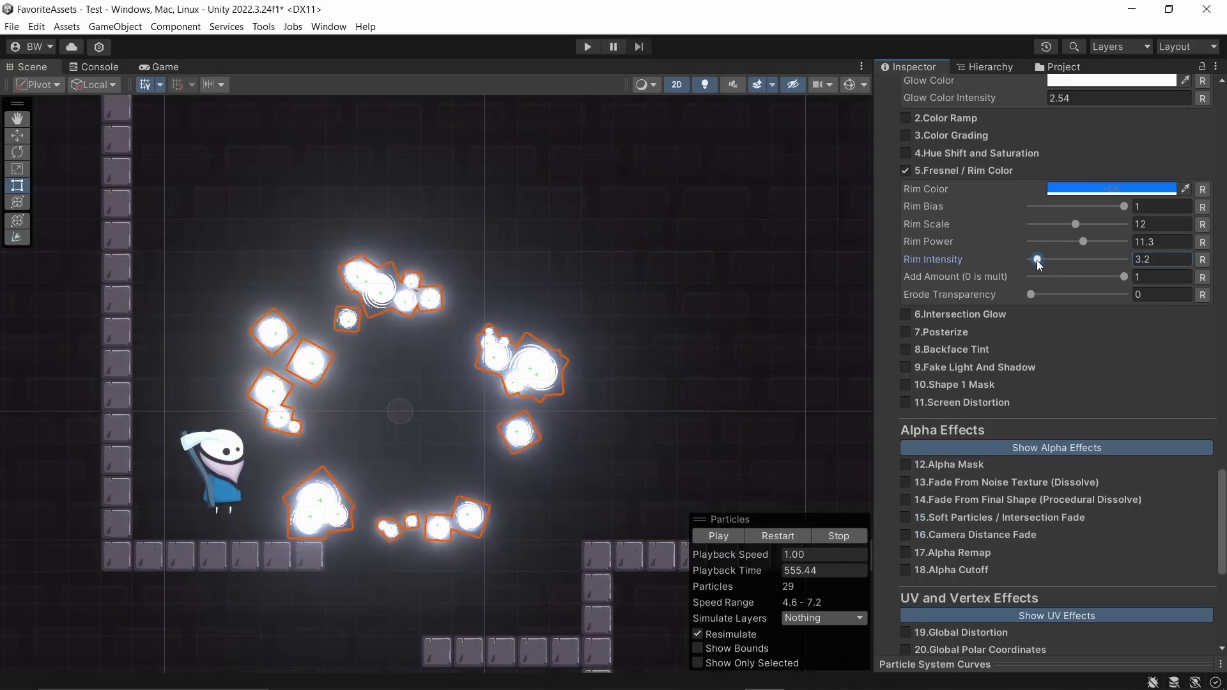
{"action": "scroll", "coordinate": [1050, 486], "scroll_direction": "down", "scroll_amount": 7}
{"action": "left_click", "coordinate": [1049, 455]}
{"action": "left_click", "coordinate": [935, 526]}
{"action": "scroll", "coordinate": [971, 504], "scroll_direction": "down", "scroll_amount": 3}
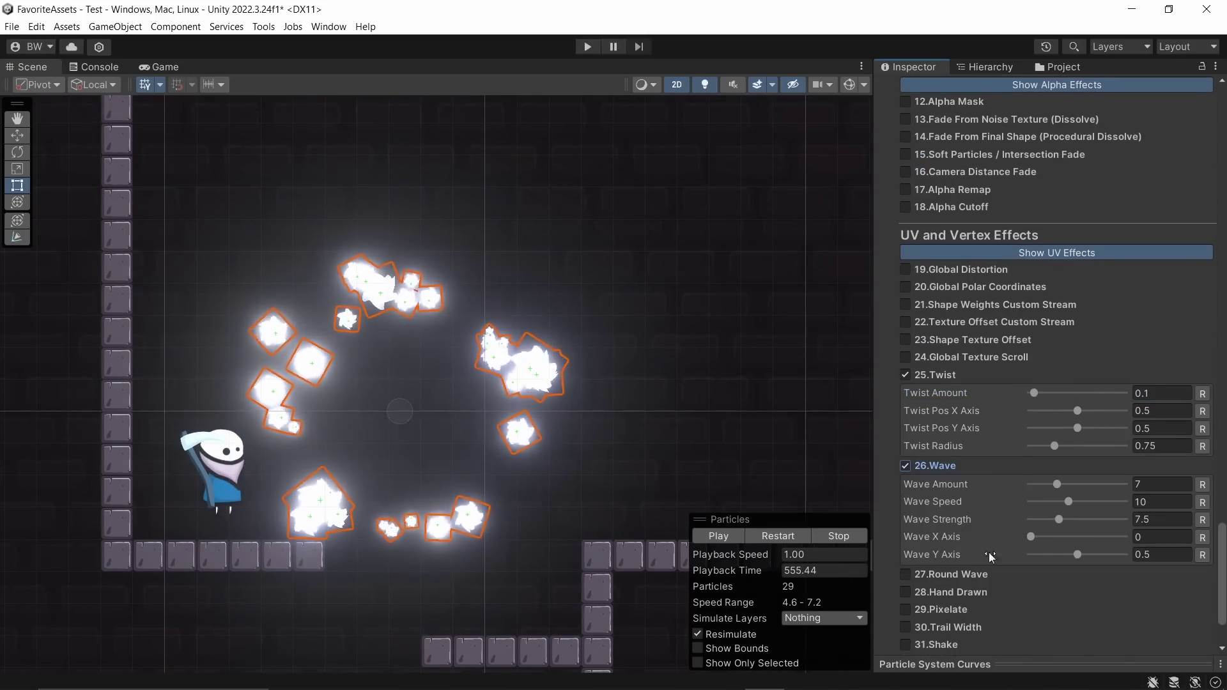
{"action": "left_click", "coordinate": [905, 574]}
{"action": "scroll", "coordinate": [1048, 550], "scroll_direction": "down", "scroll_amount": 2}
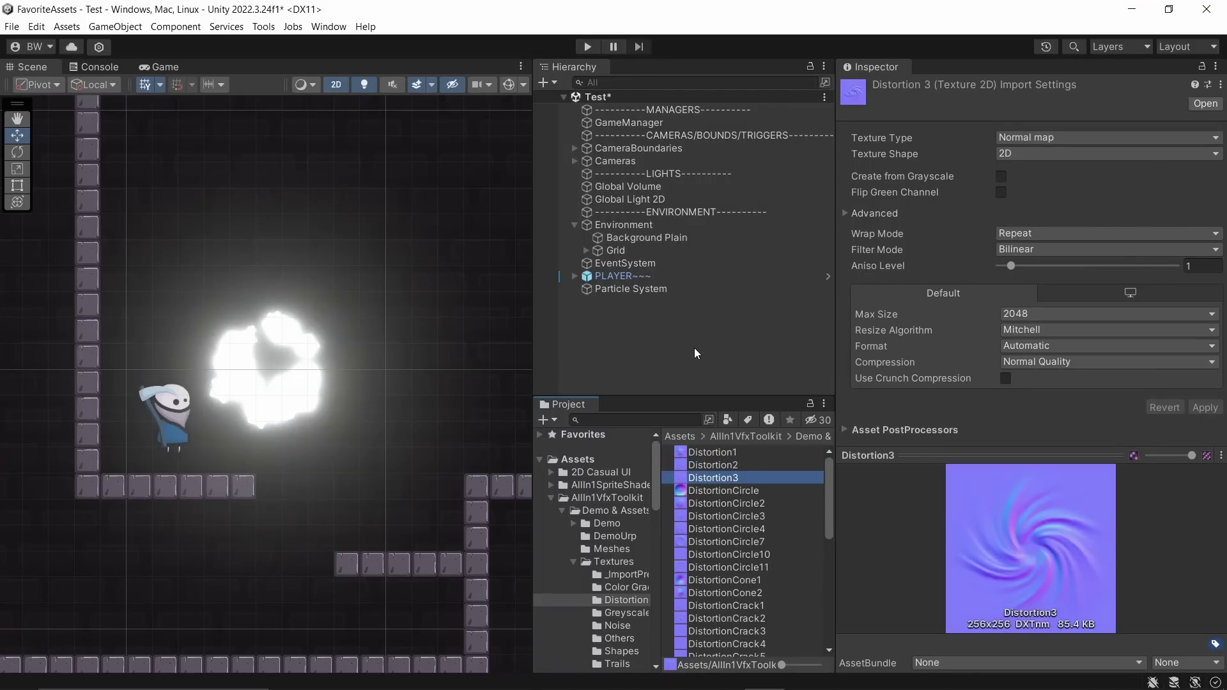
Step through the demo textures in the Project window down to InvokeArea5.
{"action": "key", "text": "Down"}
{"action": "key", "text": "Down"}
{"action": "key", "text": "Down"}
{"action": "key", "text": "Down"}
{"action": "key", "text": "Down"}
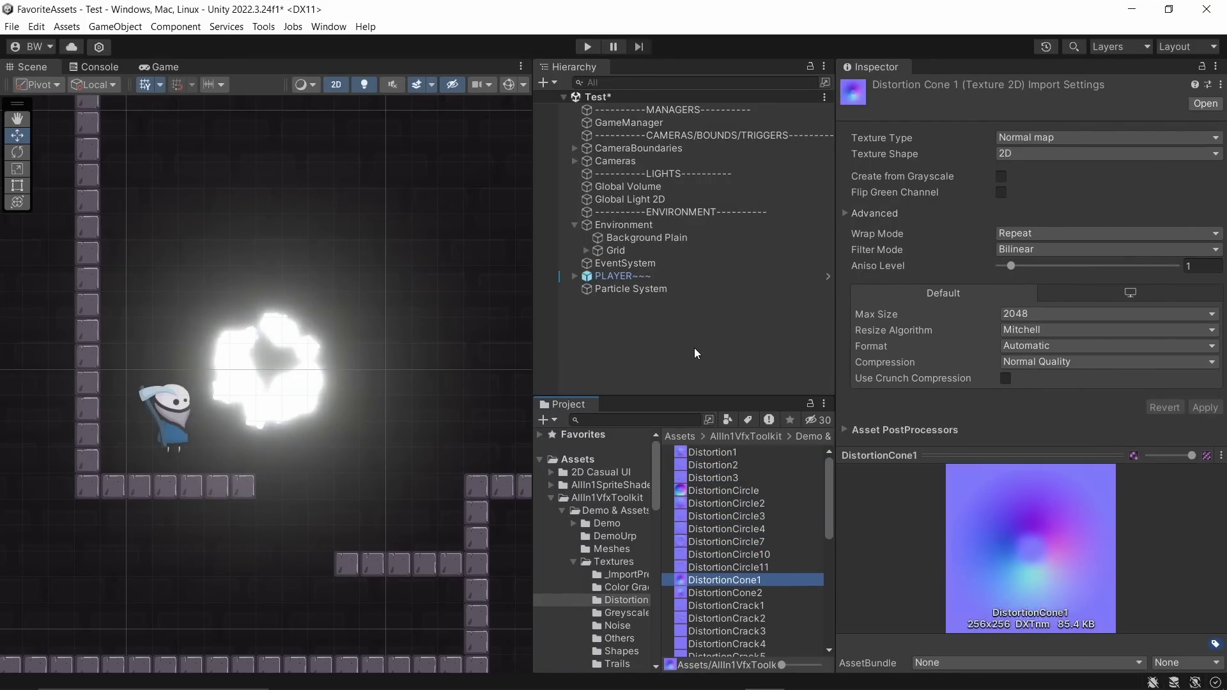
{"action": "key", "text": "Up"}
{"action": "key", "text": "Up"}
{"action": "key", "text": "Up"}
{"action": "key", "text": "Down"}
{"action": "key", "text": "Down"}
{"action": "key", "text": "Down"}
{"action": "key", "text": "Down"}
{"action": "key", "text": "Down"}
{"action": "key", "text": "Down"}
{"action": "key", "text": "Down"}
{"action": "key", "text": "Down"}
{"action": "key", "text": "Down"}
{"action": "key", "text": "Down"}
{"action": "key", "text": "Down"}
{"action": "key", "text": "Down"}
{"action": "key", "text": "Down"}
{"action": "key", "text": "Down"}
{"action": "key", "text": "Down"}
{"action": "key", "text": "Down"}
{"action": "key", "text": "Down"}
{"action": "key", "text": "Down"}
{"action": "key", "text": "Down"}
{"action": "key", "text": "Down"}
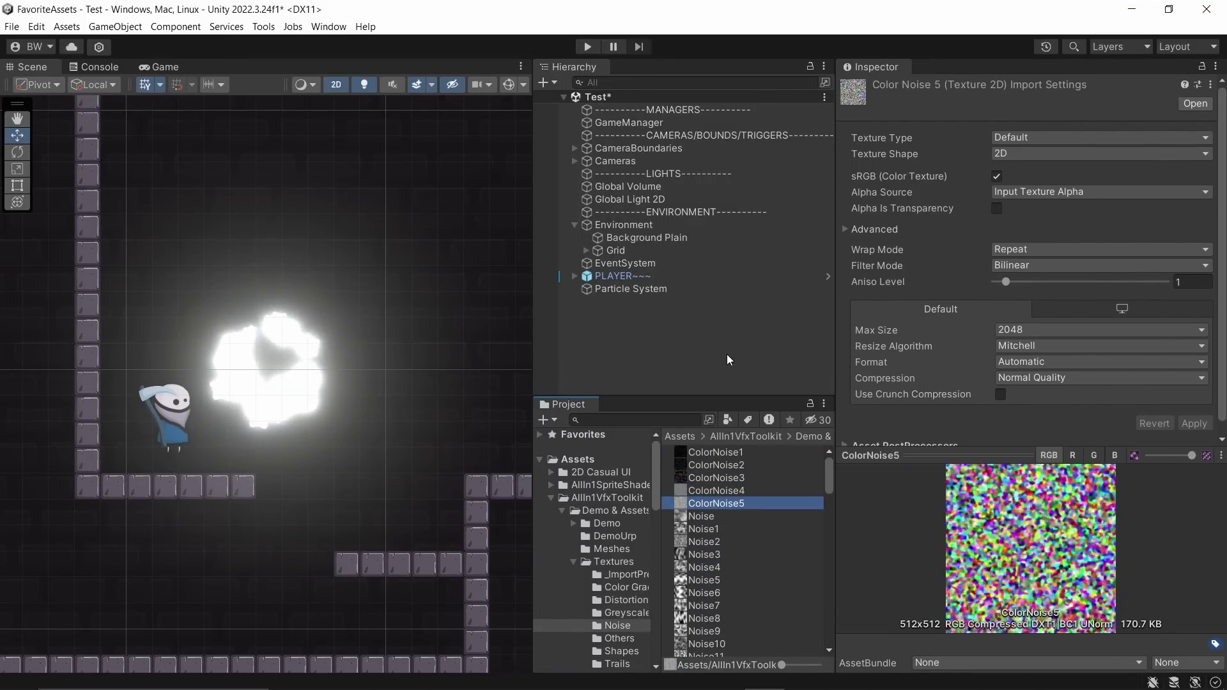
{"action": "key", "text": "Down"}
{"action": "key", "text": "Down"}
{"action": "key", "text": "Down"}
{"action": "key", "text": "Down"}
{"action": "key", "text": "Down"}
{"action": "key", "text": "Down"}
{"action": "key", "text": "Down"}
{"action": "key", "text": "Down"}
{"action": "key", "text": "Down"}
{"action": "key", "text": "Down"}
{"action": "key", "text": "Down"}
{"action": "key", "text": "Down"}
{"action": "key", "text": "Down"}
{"action": "key", "text": "Down"}
{"action": "key", "text": "Down"}
{"action": "key", "text": "Down"}
{"action": "key", "text": "Down"}
{"action": "key", "text": "Down"}
{"action": "key", "text": "Down"}
{"action": "key", "text": "Down"}
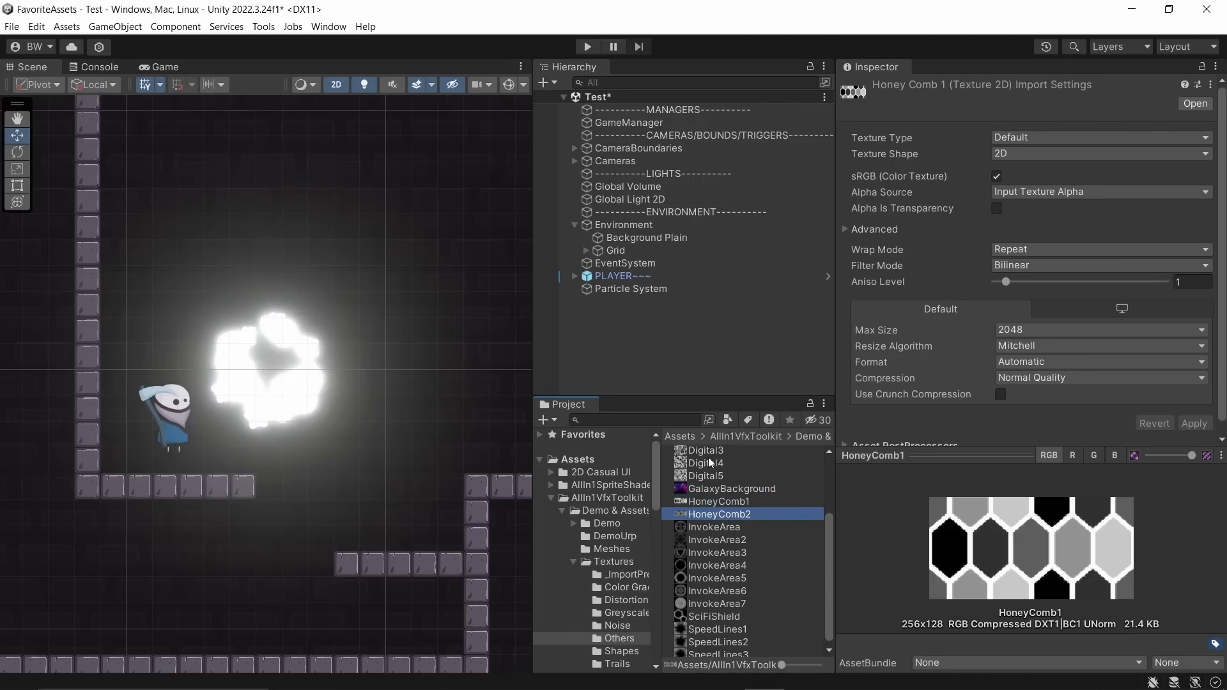
{"action": "key", "text": "Down"}
{"action": "key", "text": "Down"}
{"action": "key", "text": "Down"}
{"action": "key", "text": "Down"}
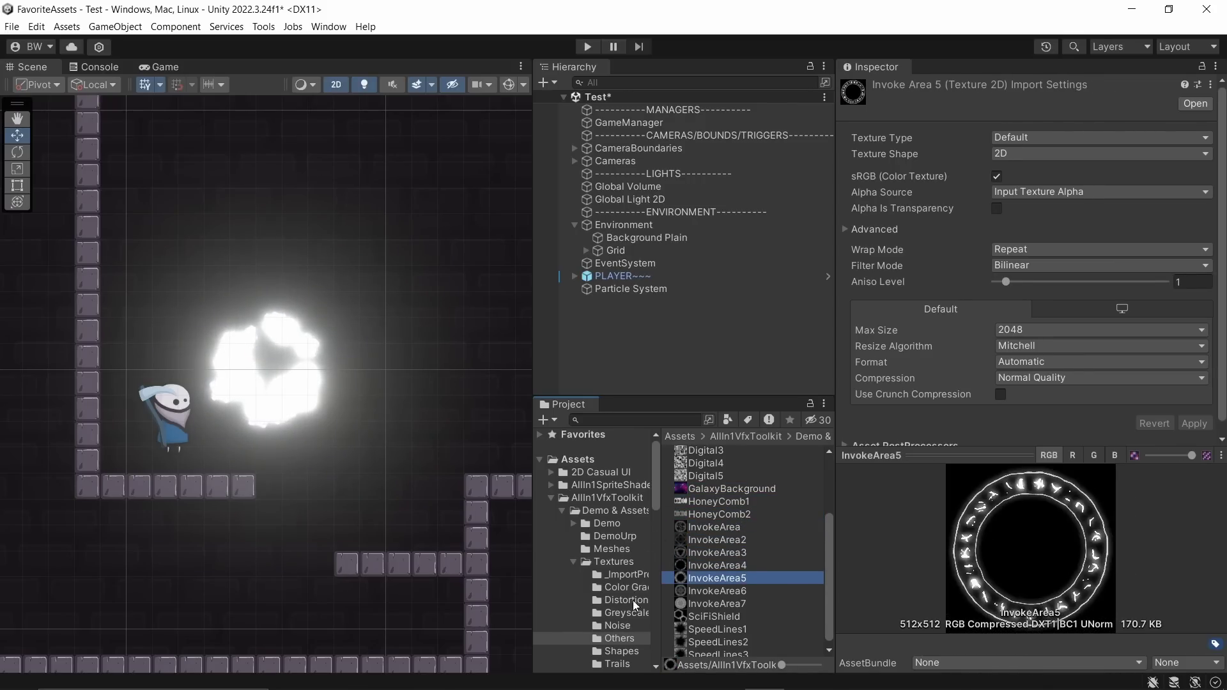
Open the Shapes textures folder and preview the circle textures from Circle23 onward.
{"action": "left_click", "coordinate": [620, 651]}
{"action": "key", "text": "Down"}
{"action": "key", "text": "Down"}
{"action": "key", "text": "Down"}
{"action": "key", "text": "Down"}
{"action": "key", "text": "Down"}
{"action": "key", "text": "Down"}
{"action": "key", "text": "Down"}
{"action": "key", "text": "Down"}
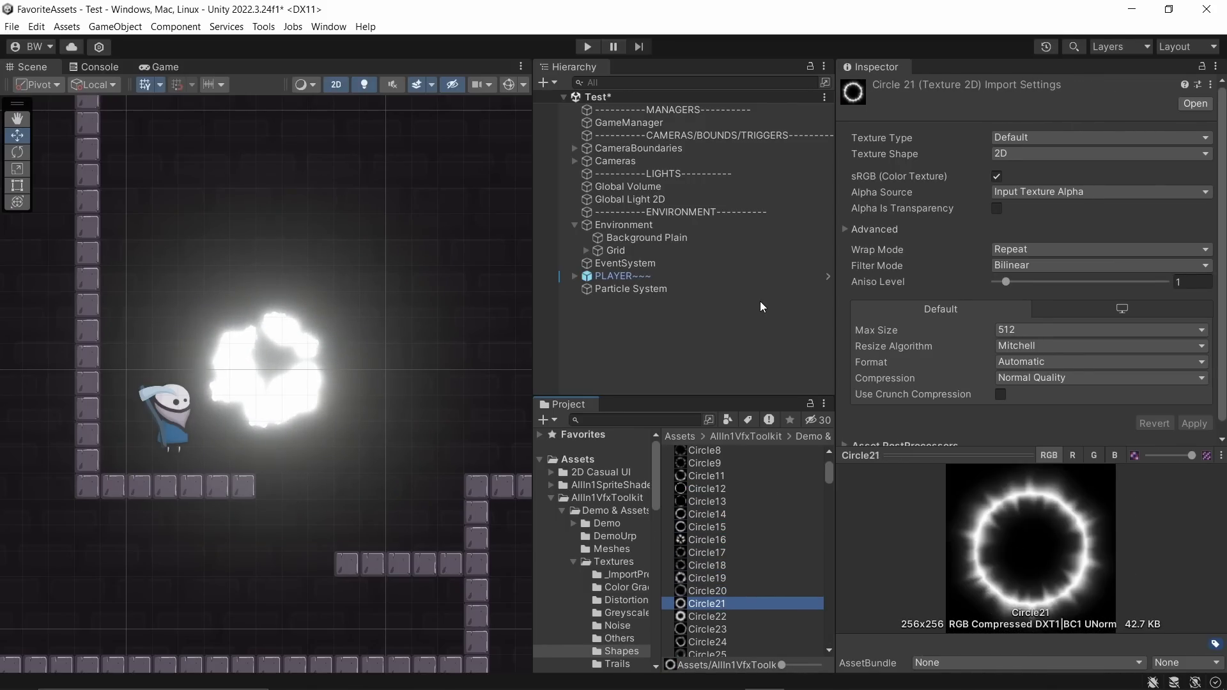
{"action": "key", "text": "Down"}
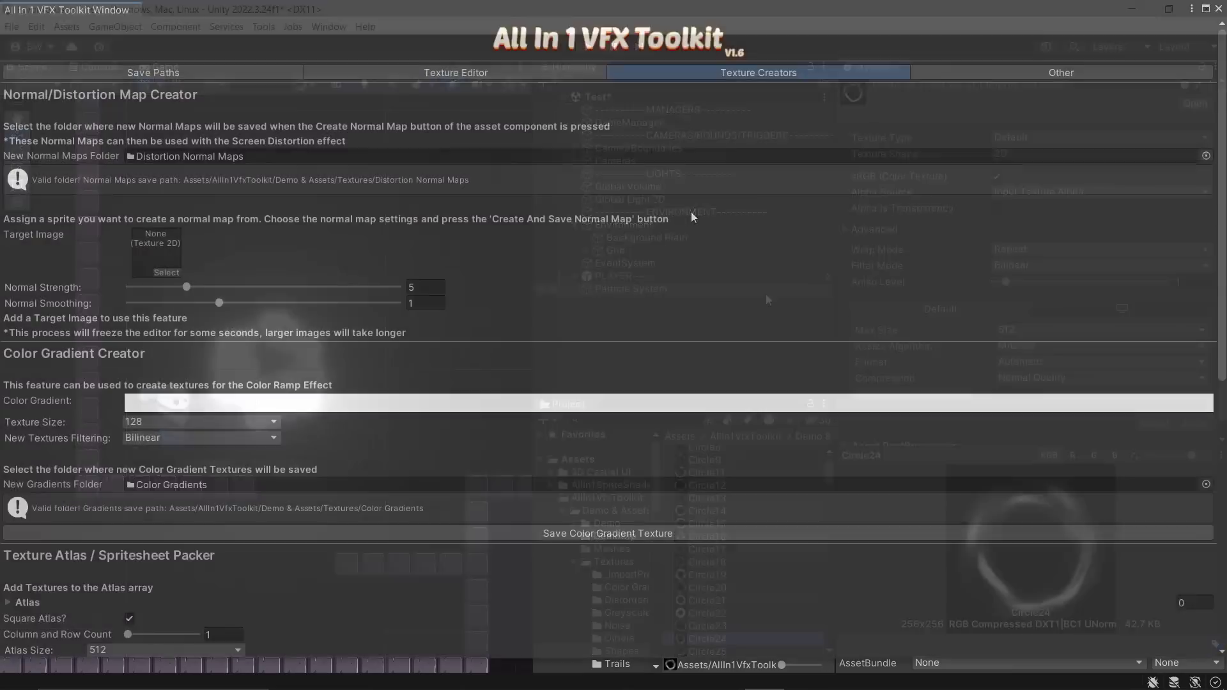
Scroll through the noise and atlas creators, then advance the demo effects twice to Purple Impact.
{"action": "scroll", "coordinate": [691, 228], "scroll_direction": "down", "scroll_amount": 8}
{"action": "scroll", "coordinate": [692, 230], "scroll_direction": "down", "scroll_amount": 5}
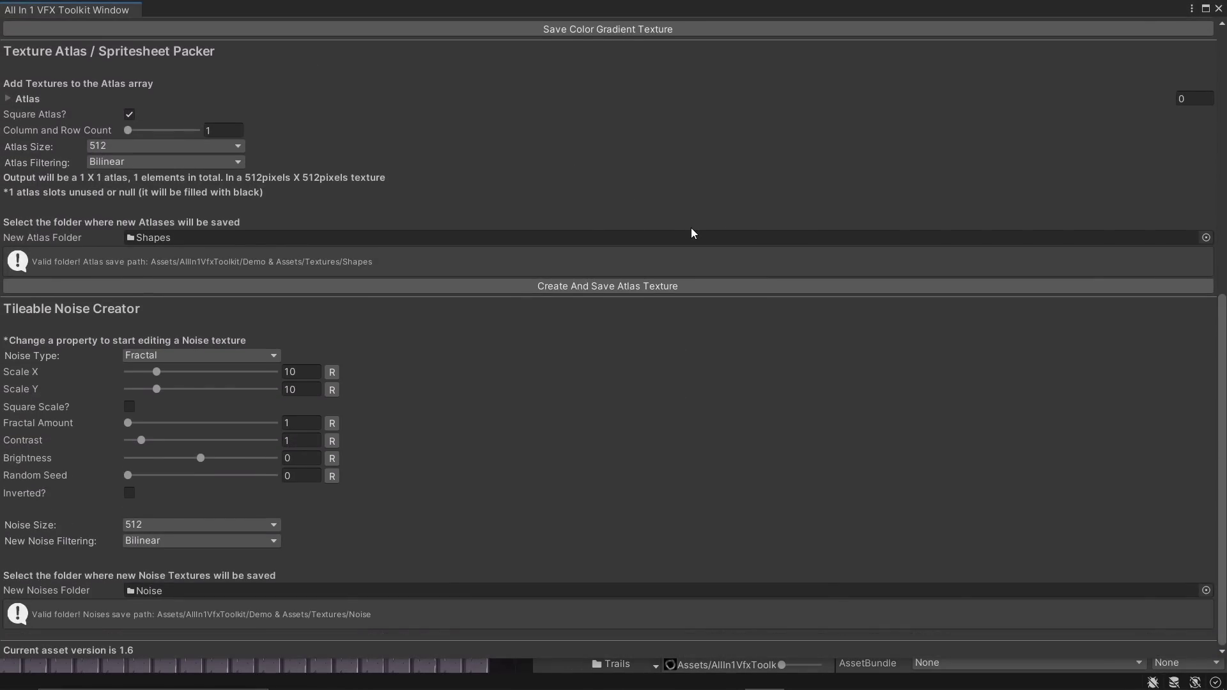
{"action": "scroll", "coordinate": [691, 228], "scroll_direction": "up", "scroll_amount": 15}
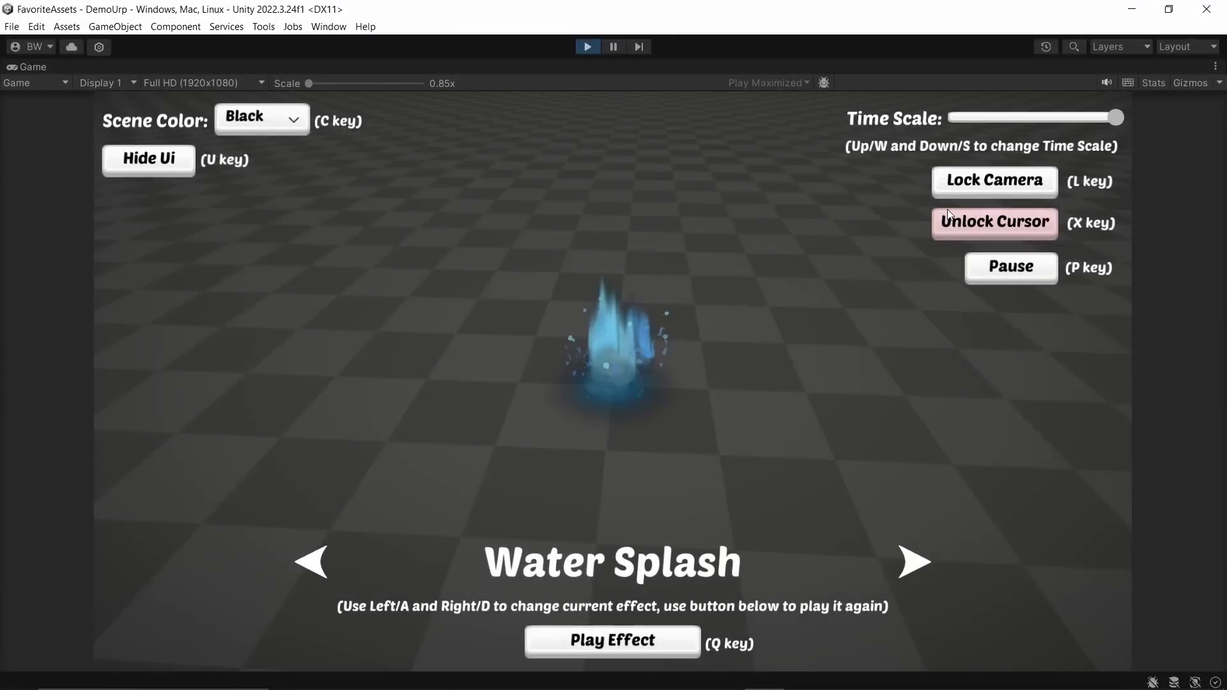
{"action": "key", "text": "Right"}
{"action": "key", "text": "Right"}
{"action": "key", "text": "Right"}
{"action": "key", "text": "Right"}
{"action": "key", "text": "Right"}
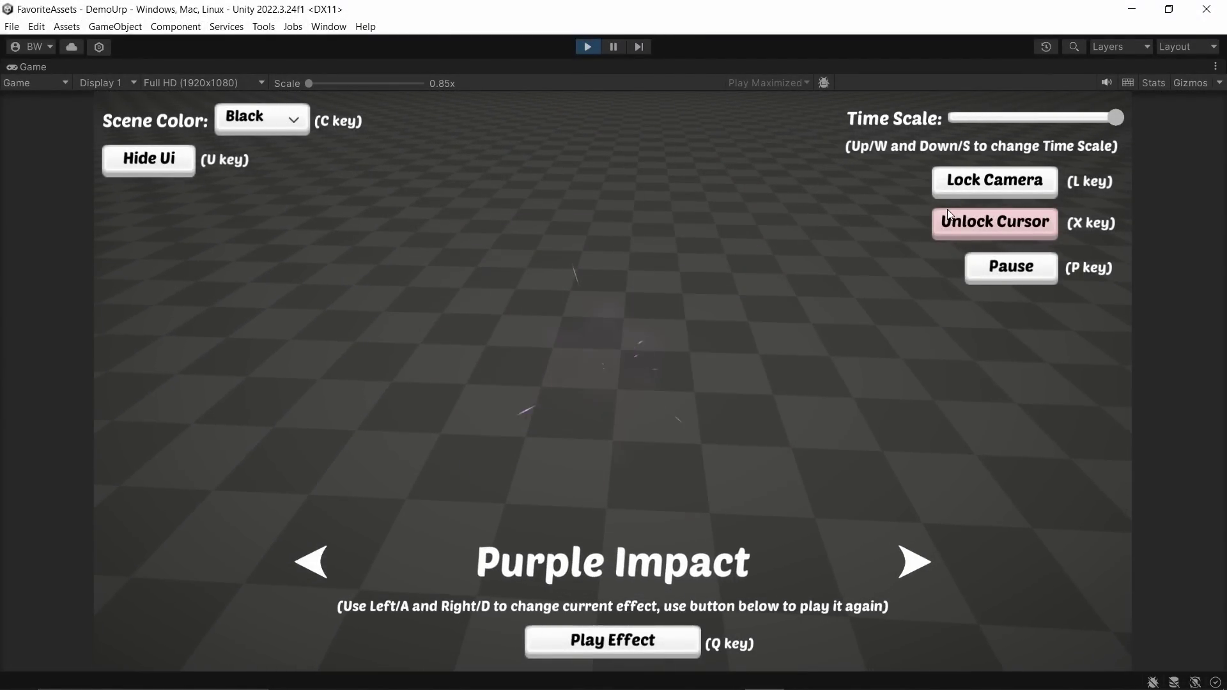
{"action": "key", "text": "Right"}
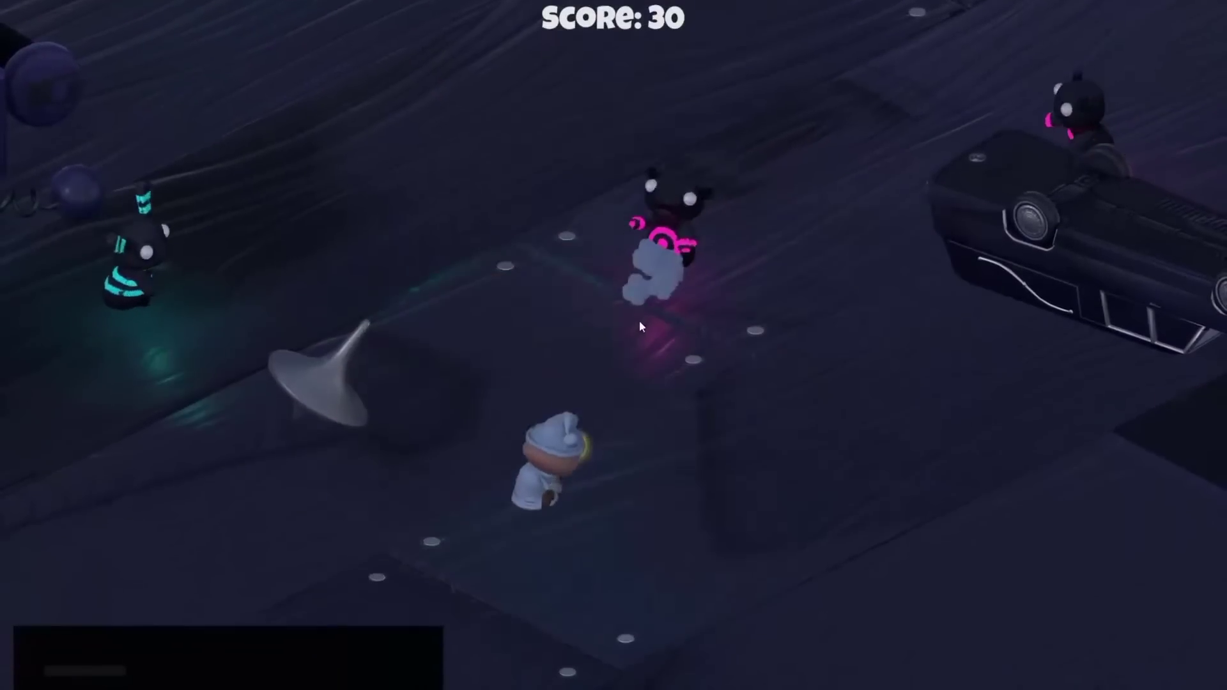
Open the in-game console and set gun.cooldown to 0.3.
{"action": "key", "text": "grave"}
{"action": "type", "text": "g"}
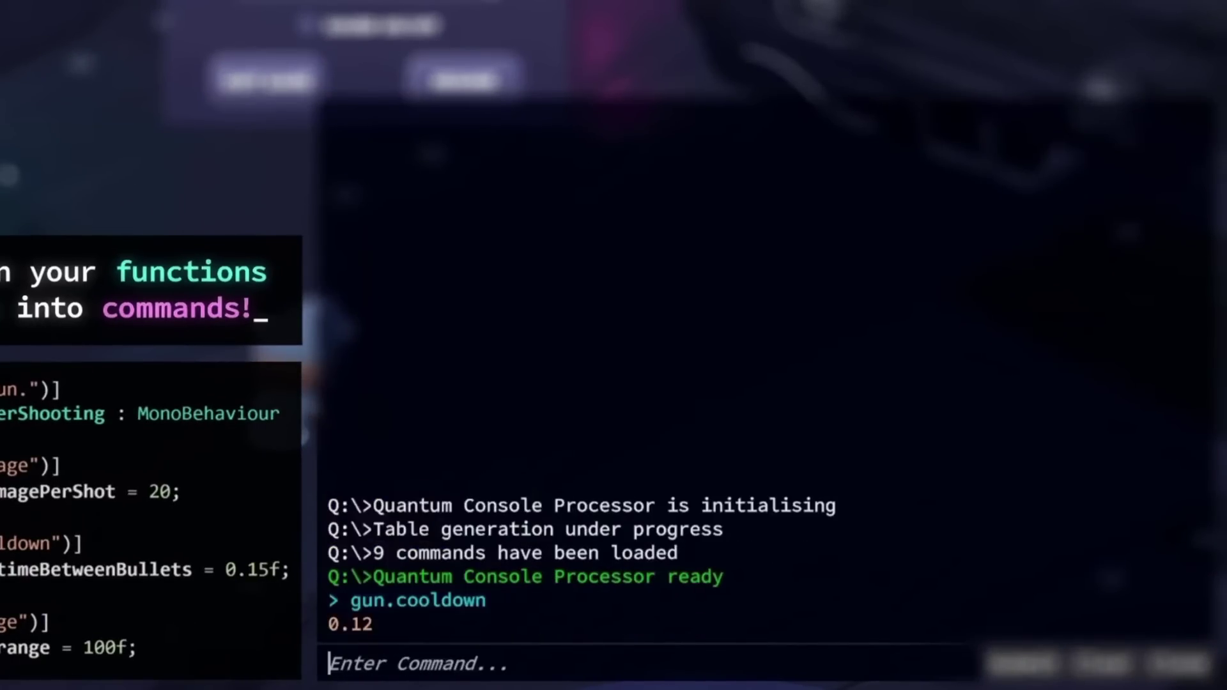
{"action": "key", "text": "Up"}
{"action": "type", "text": "0.3"}
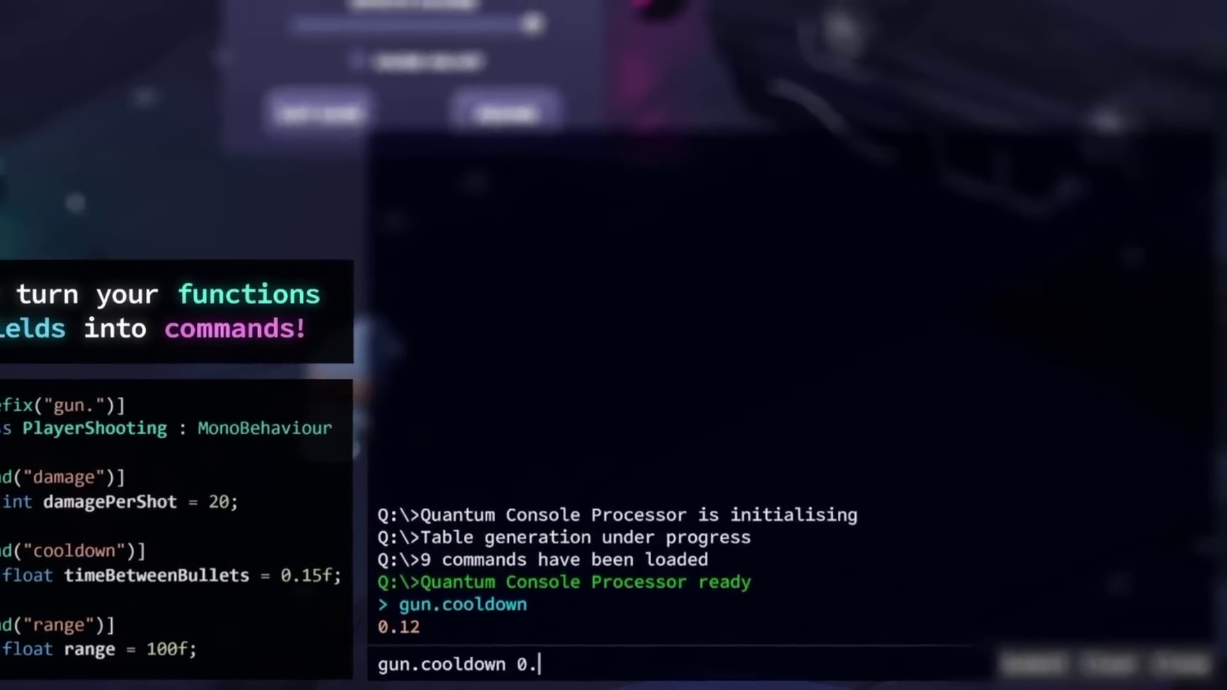
Run player.jump-speed with the moon-jump macro and resume play.
{"action": "type", "text": "ju"}
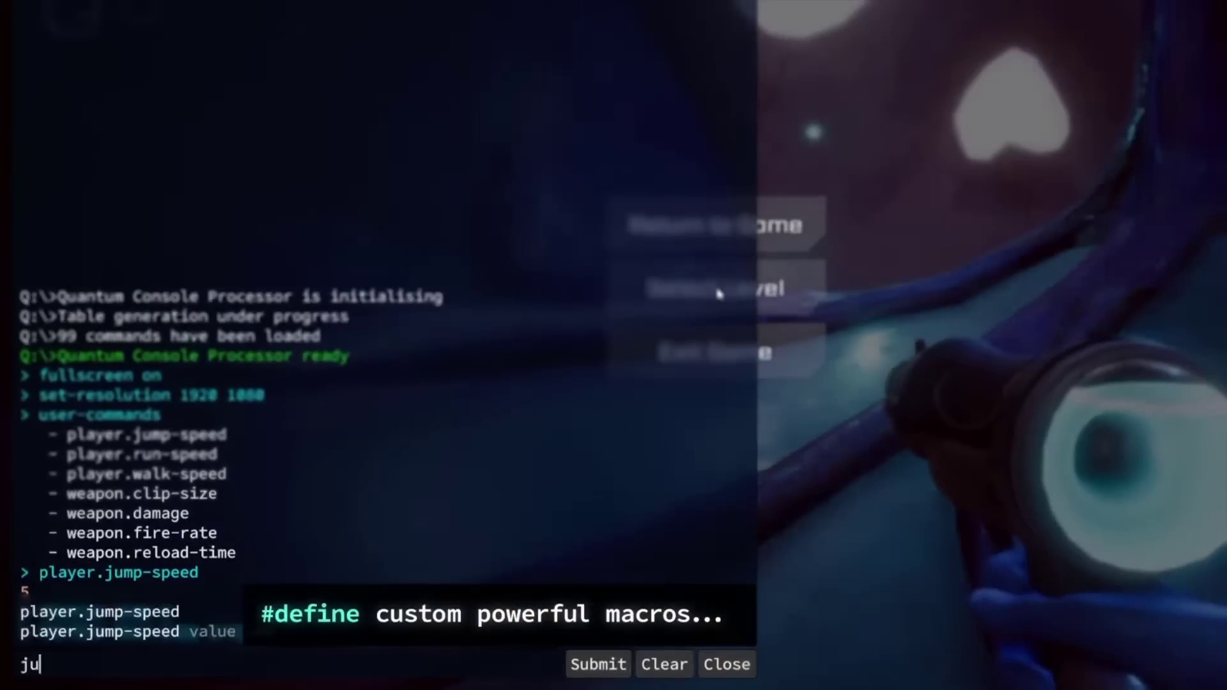
{"action": "key", "text": "Tab"}
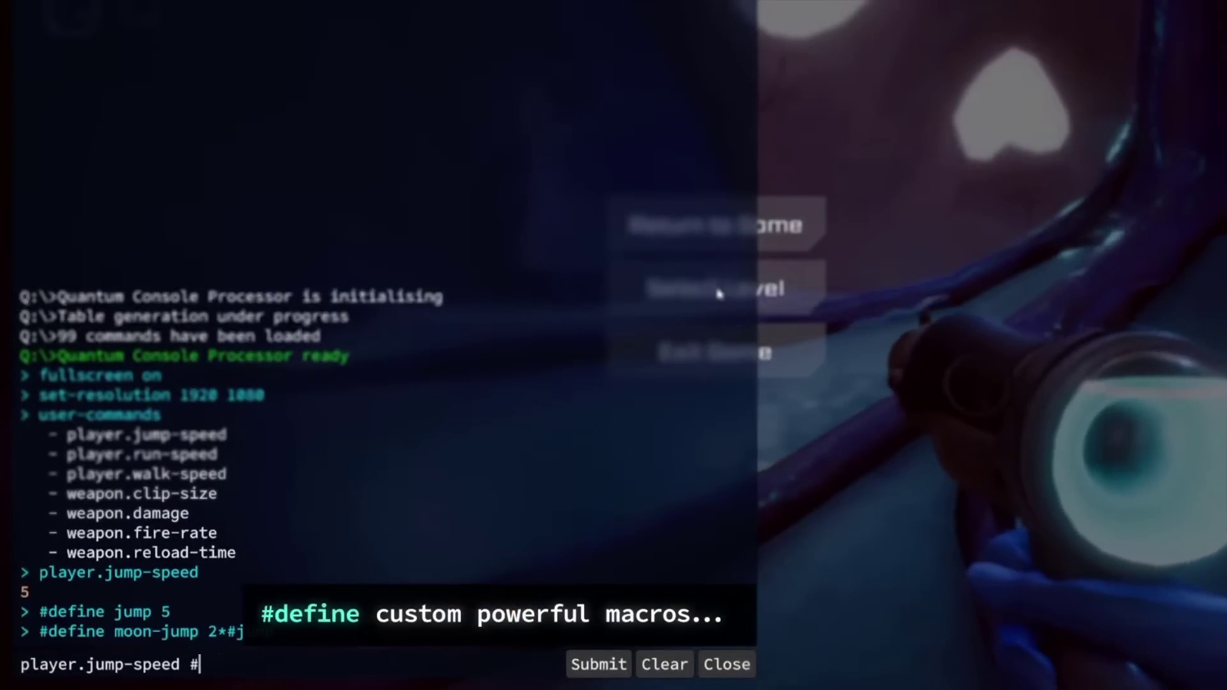
{"action": "type", "text": "moon-jump"}
{"action": "key", "text": "Return"}
{"action": "key", "text": "Escape"}
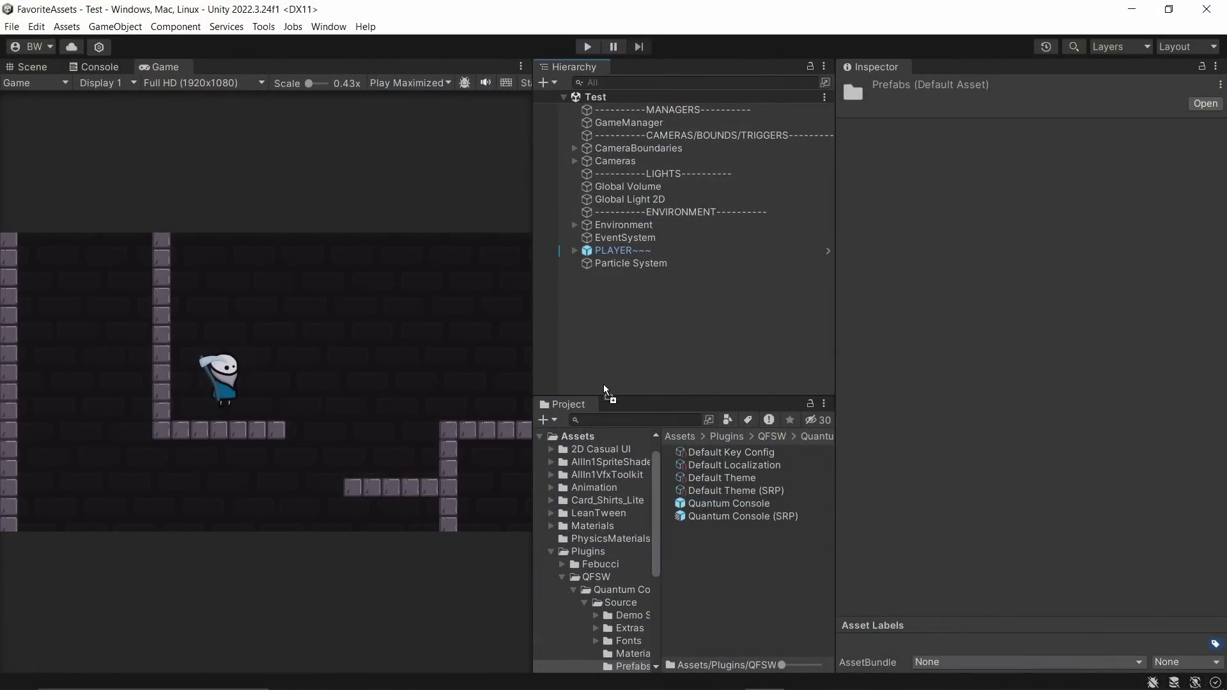
Add the Quantum Console prefab to the Hierarchy and switch EventSystem to the Input System UI module.
{"action": "left_click_drag", "start_coordinate": [603, 338], "coordinate": [603, 337]}
{"action": "left_click_drag", "start_coordinate": [613, 238], "coordinate": [612, 281]}
{"action": "left_click", "coordinate": [925, 362]}
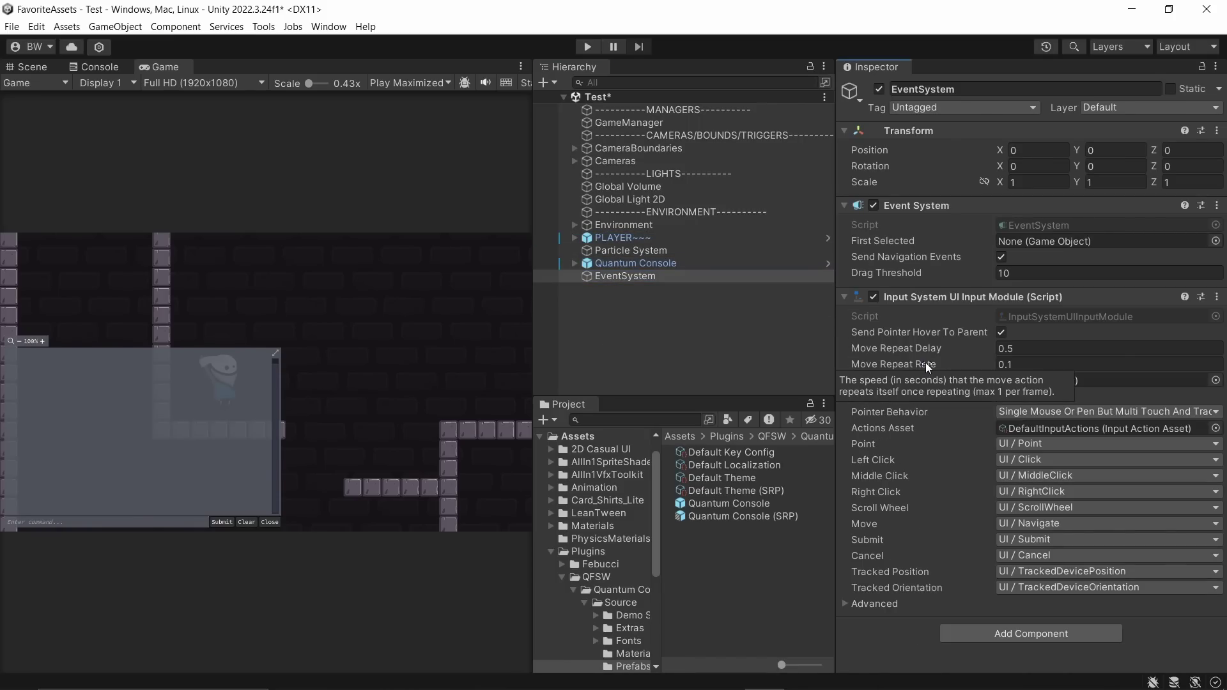
In play mode, run all-commands, then time-scale .2 and time-scale 1, and stop.
{"action": "key", "text": "ctrl+p"}
{"action": "left_click_drag", "start_coordinate": [803, 468], "coordinate": [440, 221]}
{"action": "type", "text": "all-commands"}
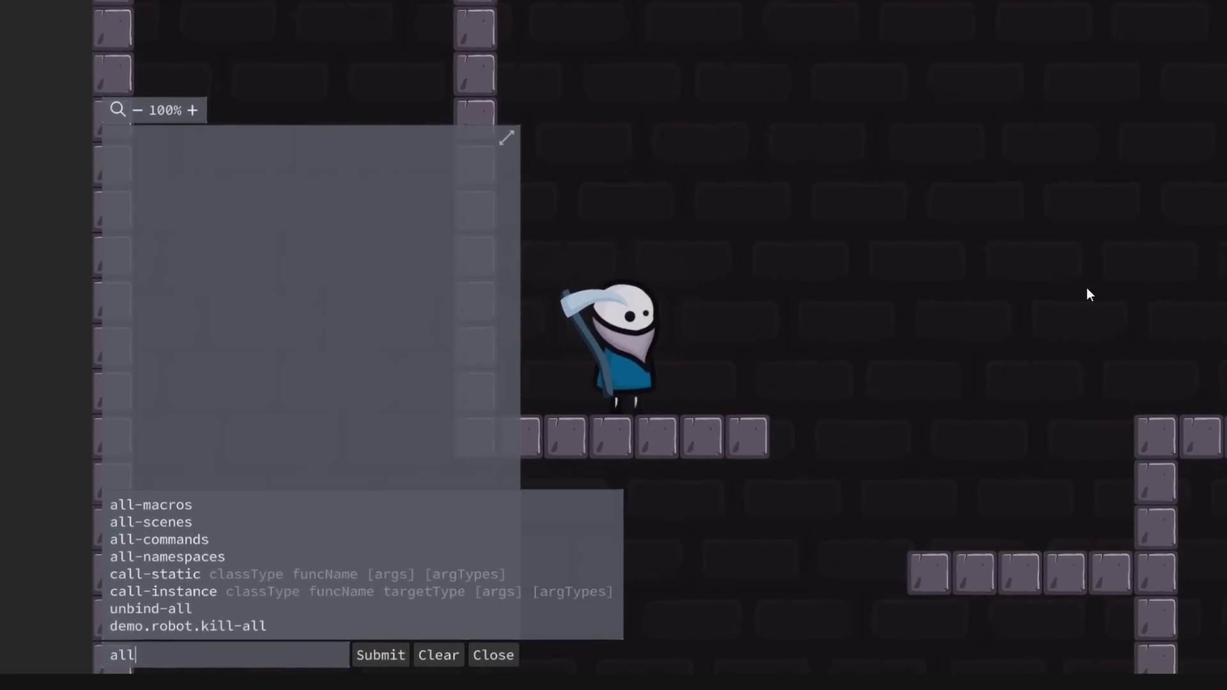
{"action": "key", "text": "Return"}
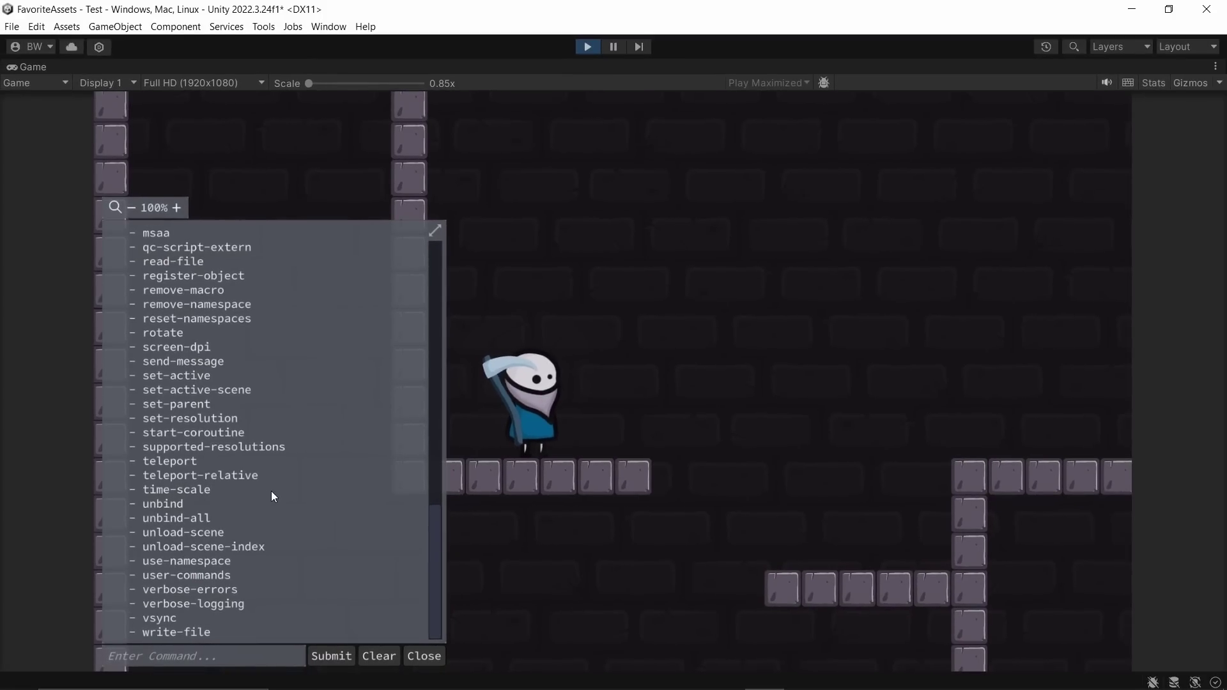
{"action": "type", "text": "time-scale "}
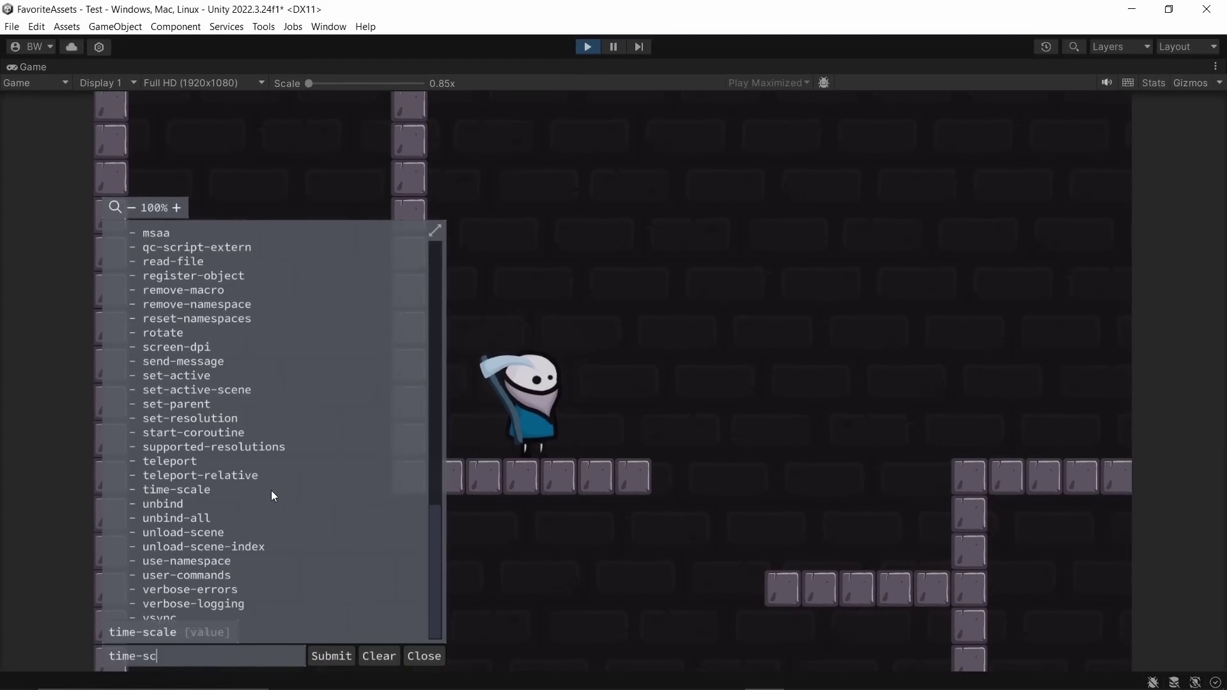
{"action": "type", "text": ".2"}
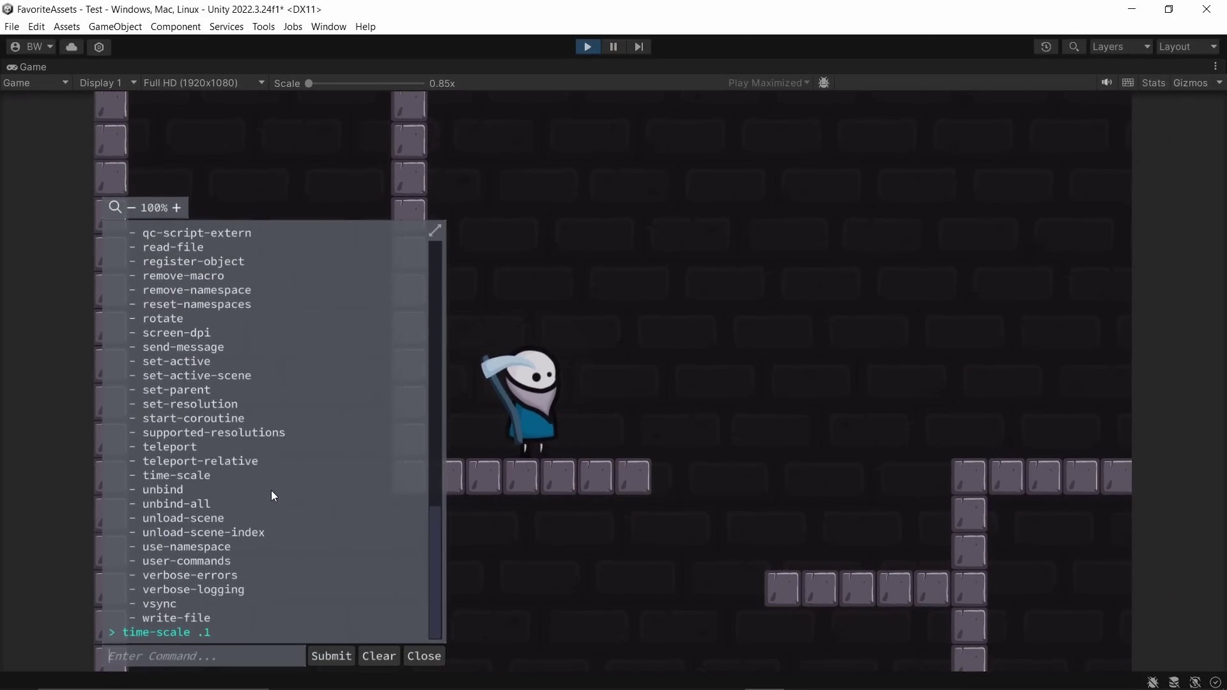
{"action": "type", "text": "time-scale"}
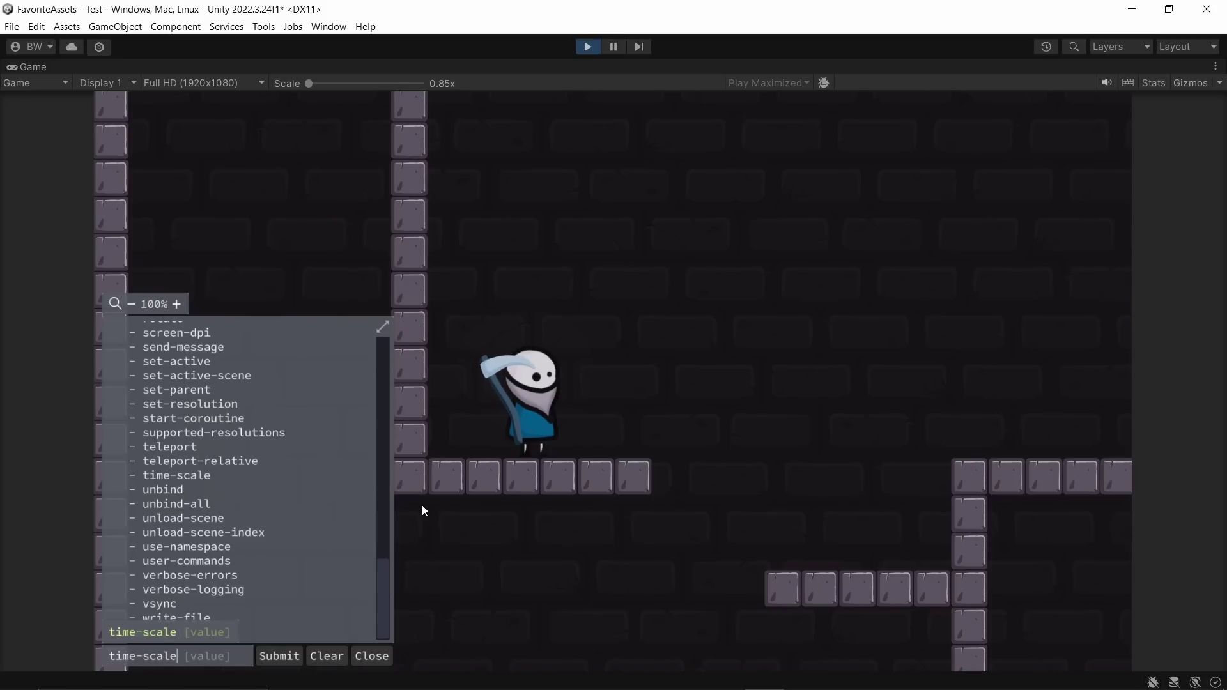
{"action": "type", "text": " 1"}
{"action": "key", "text": "Return"}
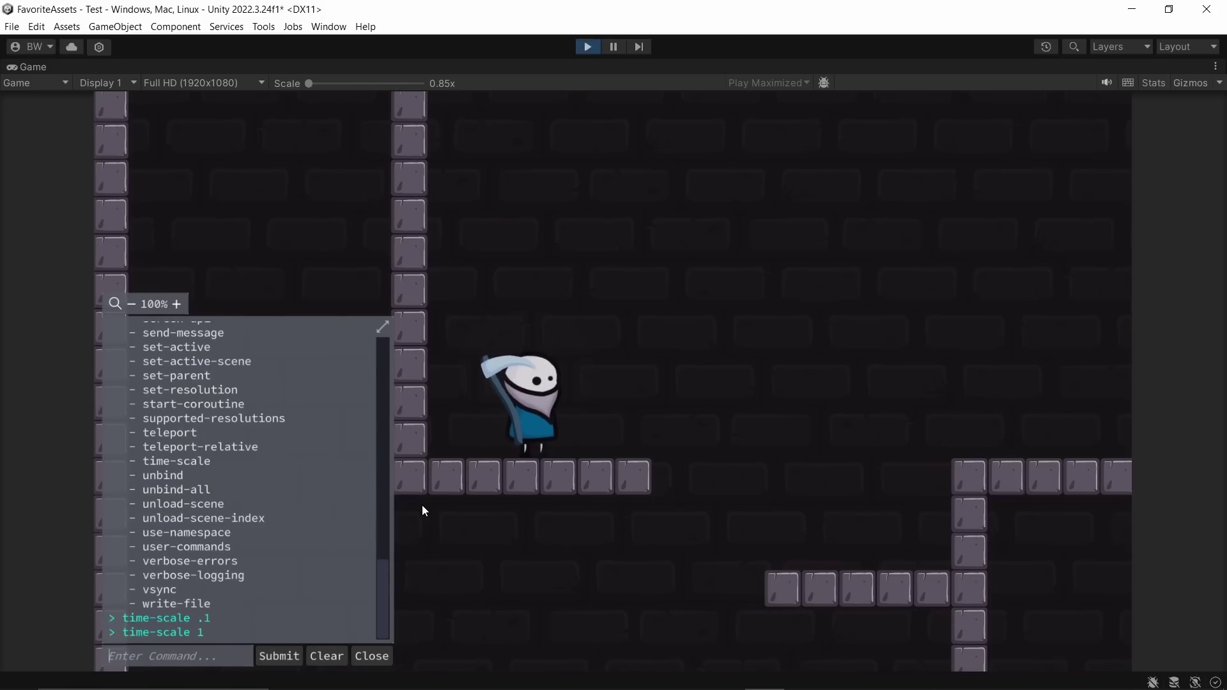
{"action": "key", "text": "ctrl+p"}
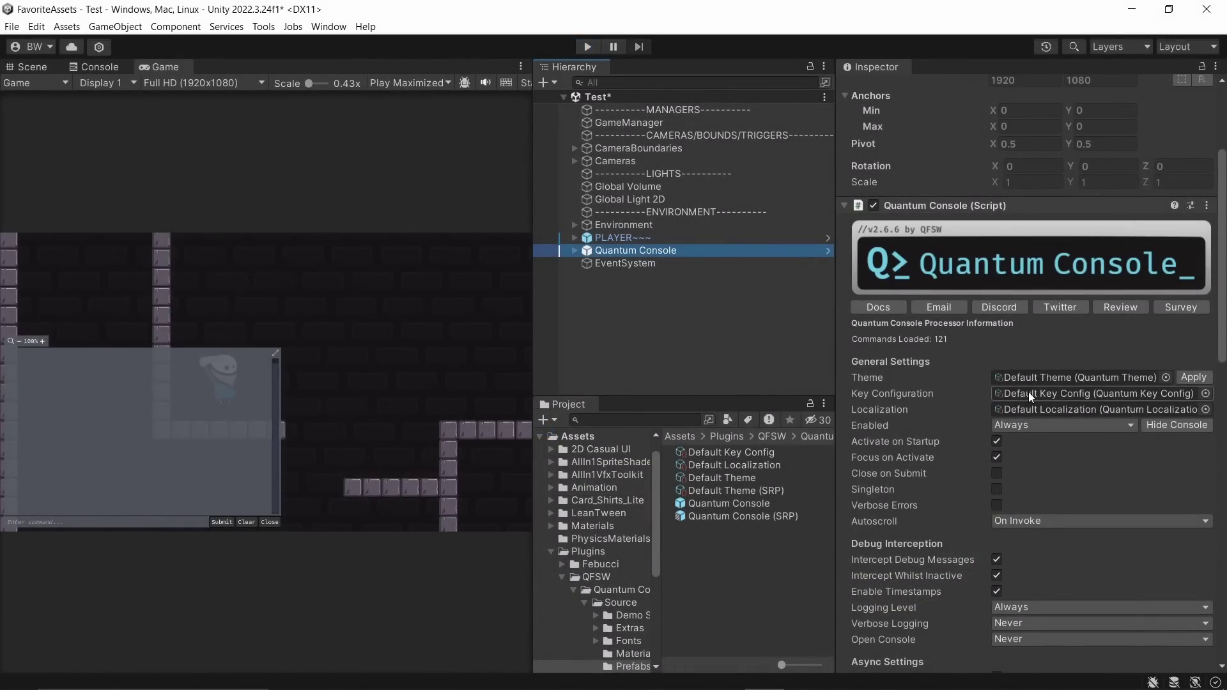
In Keys.cs, add using QFSW.QC and a GiveKey(int value) method adding value to CurrentKeyCount.
{"action": "left_click", "coordinate": [726, 453]}
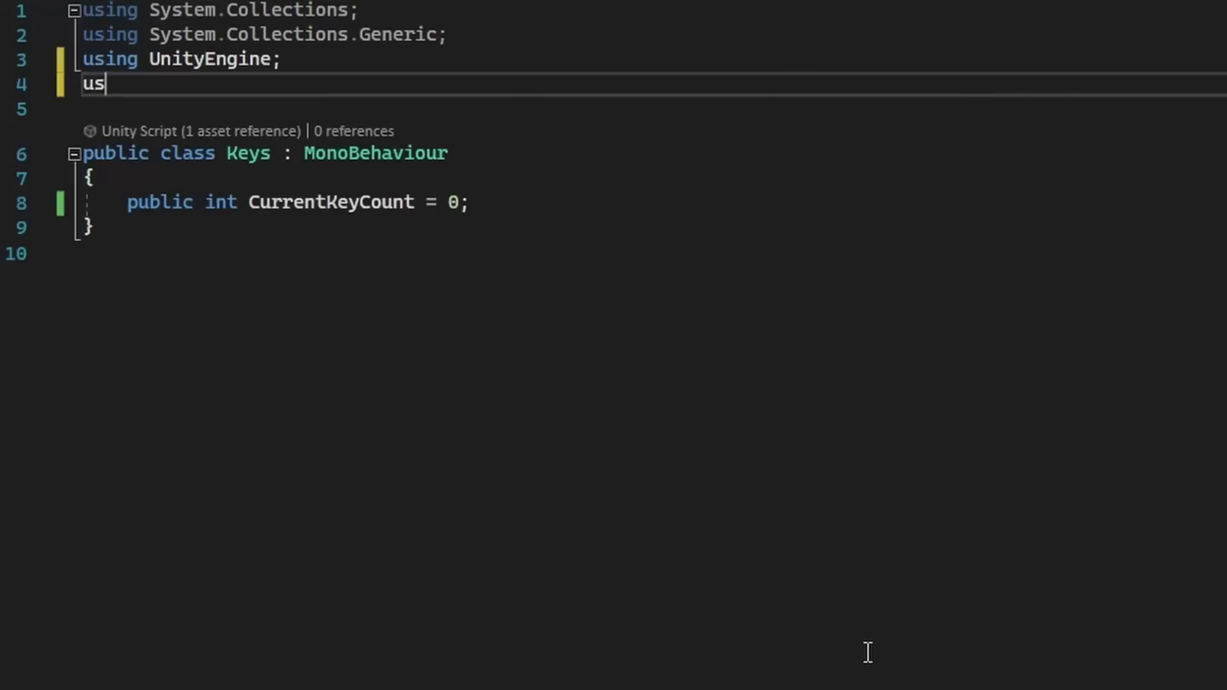
{"action": "type", "text": "ing QFSW."}
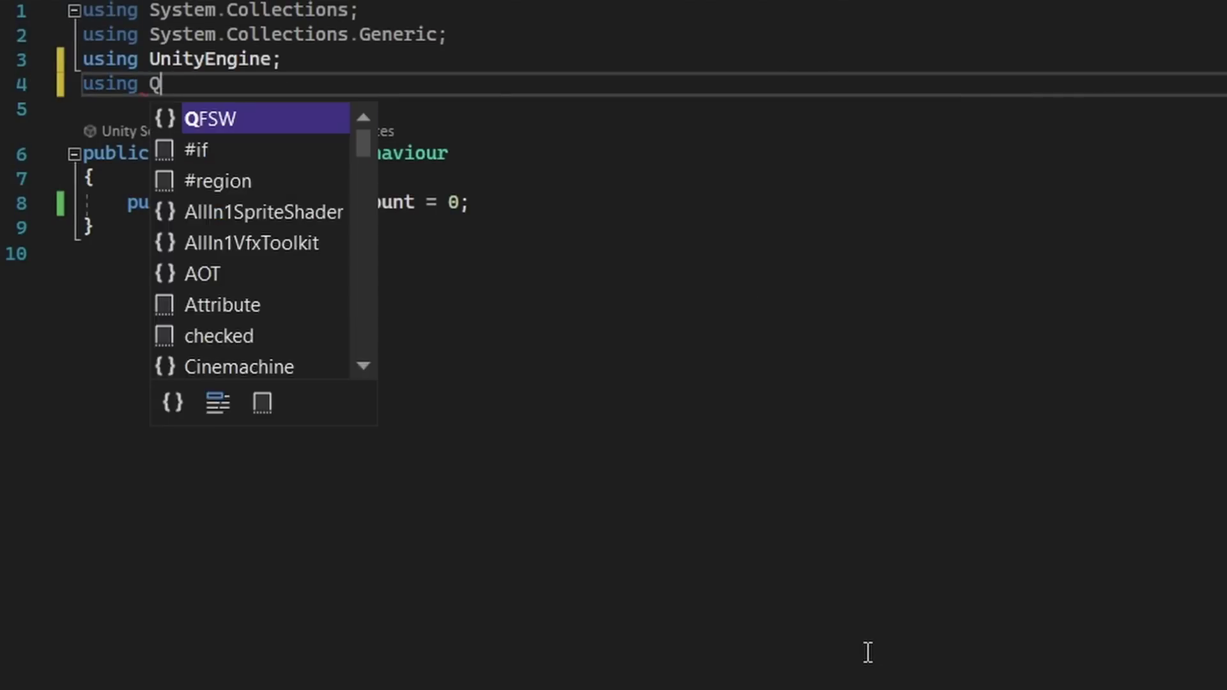
{"action": "left_click", "coordinate": [603, 203]}
{"action": "key", "text": "Return"}
{"action": "key", "text": "Return"}
{"action": "type", "text": "public void GiveKey(int value) {     CurrentKeyCount += value;"}
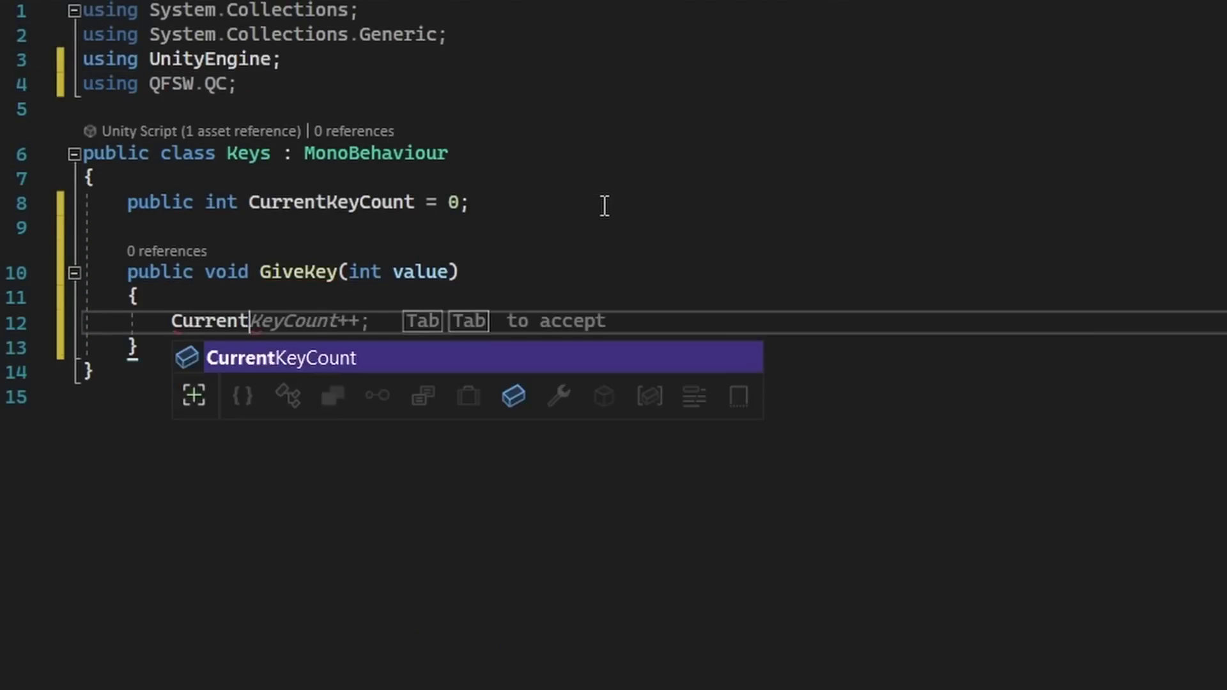
Mark GiveKey with a [Command("give-keys")] attribute.
{"action": "key", "text": "Up"}
{"action": "key", "text": "Up"}
{"action": "key", "text": "Up"}
{"action": "key", "text": "Up"}
{"action": "key", "text": "Return"}
{"action": "type", "text": "[Command](\"give-keys"}
{"action": "left_click", "coordinate": [718, 370]}
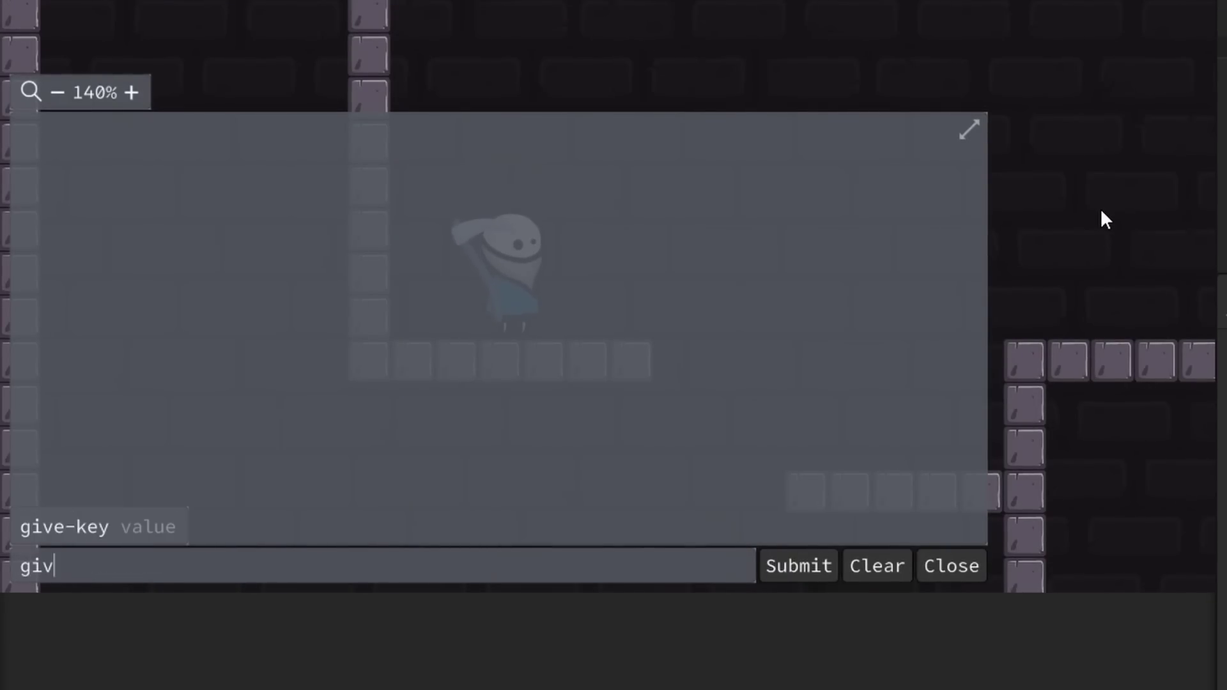
Submit give-key 2 in the Quantum Console to grant the player two keys.
{"action": "key", "text": "Return"}
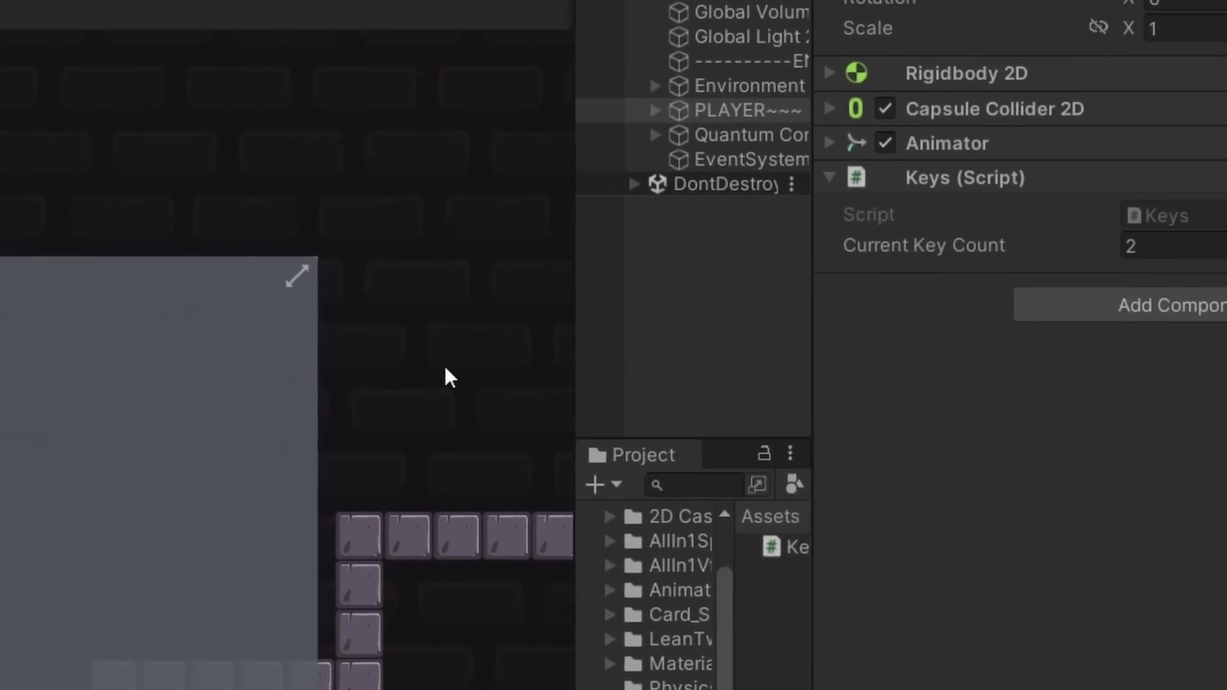